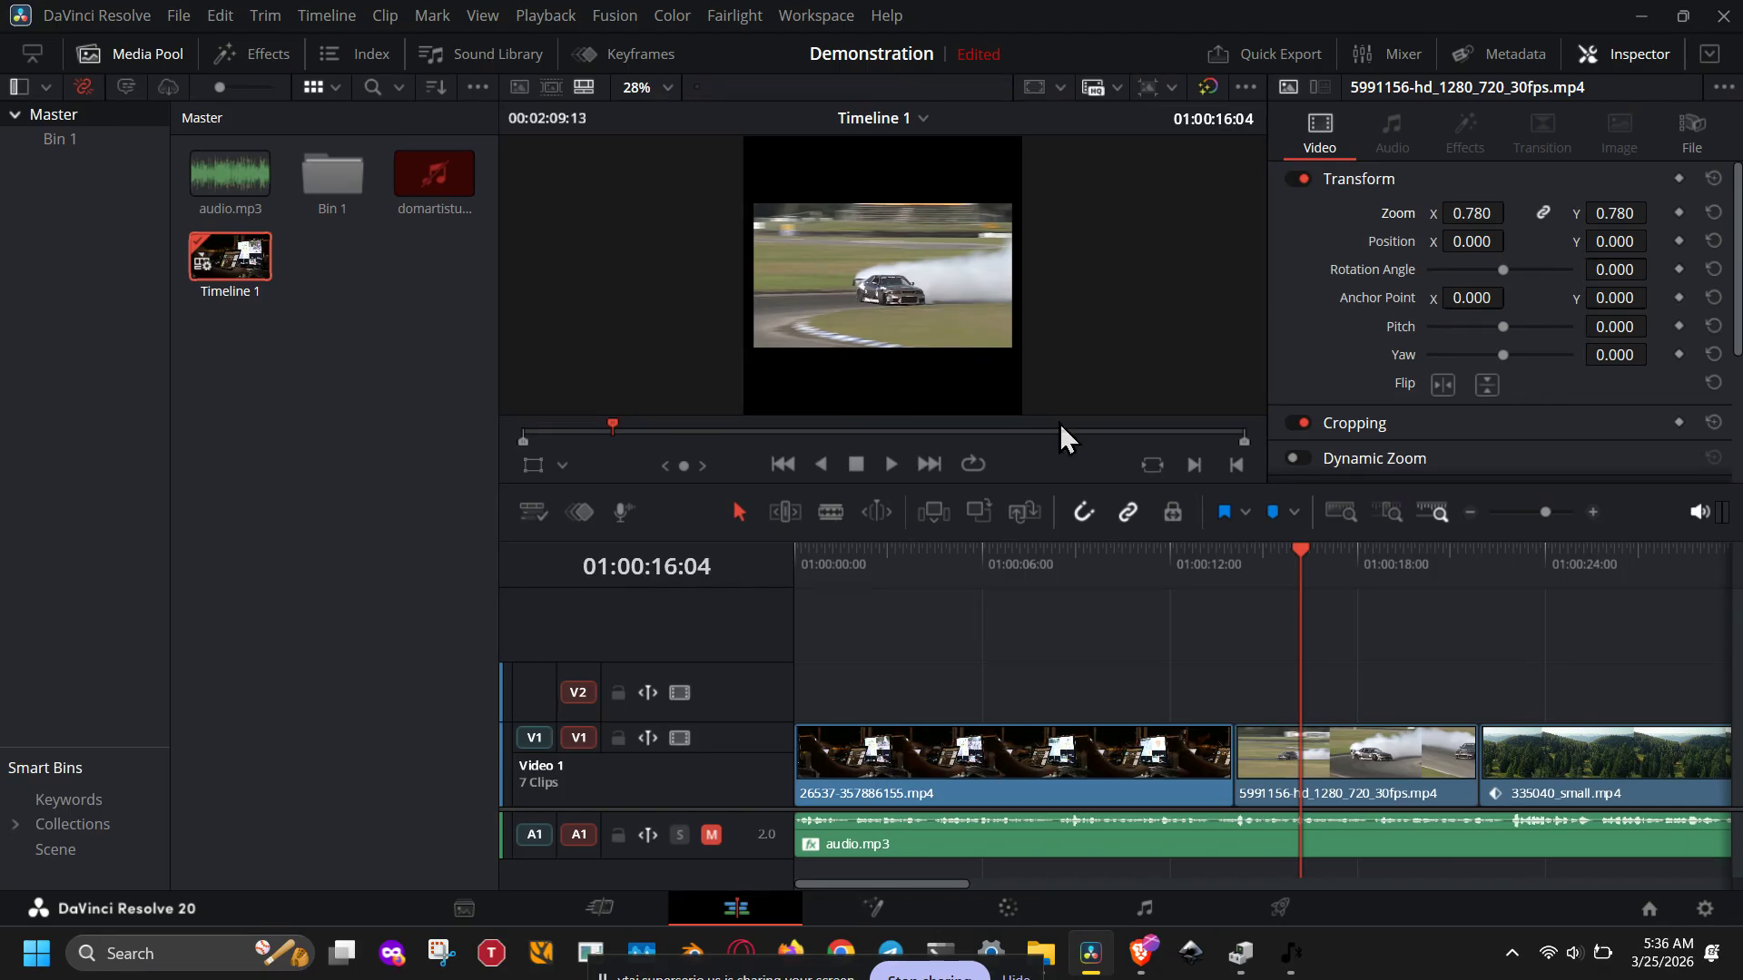
pyautogui.click(1278, 787)
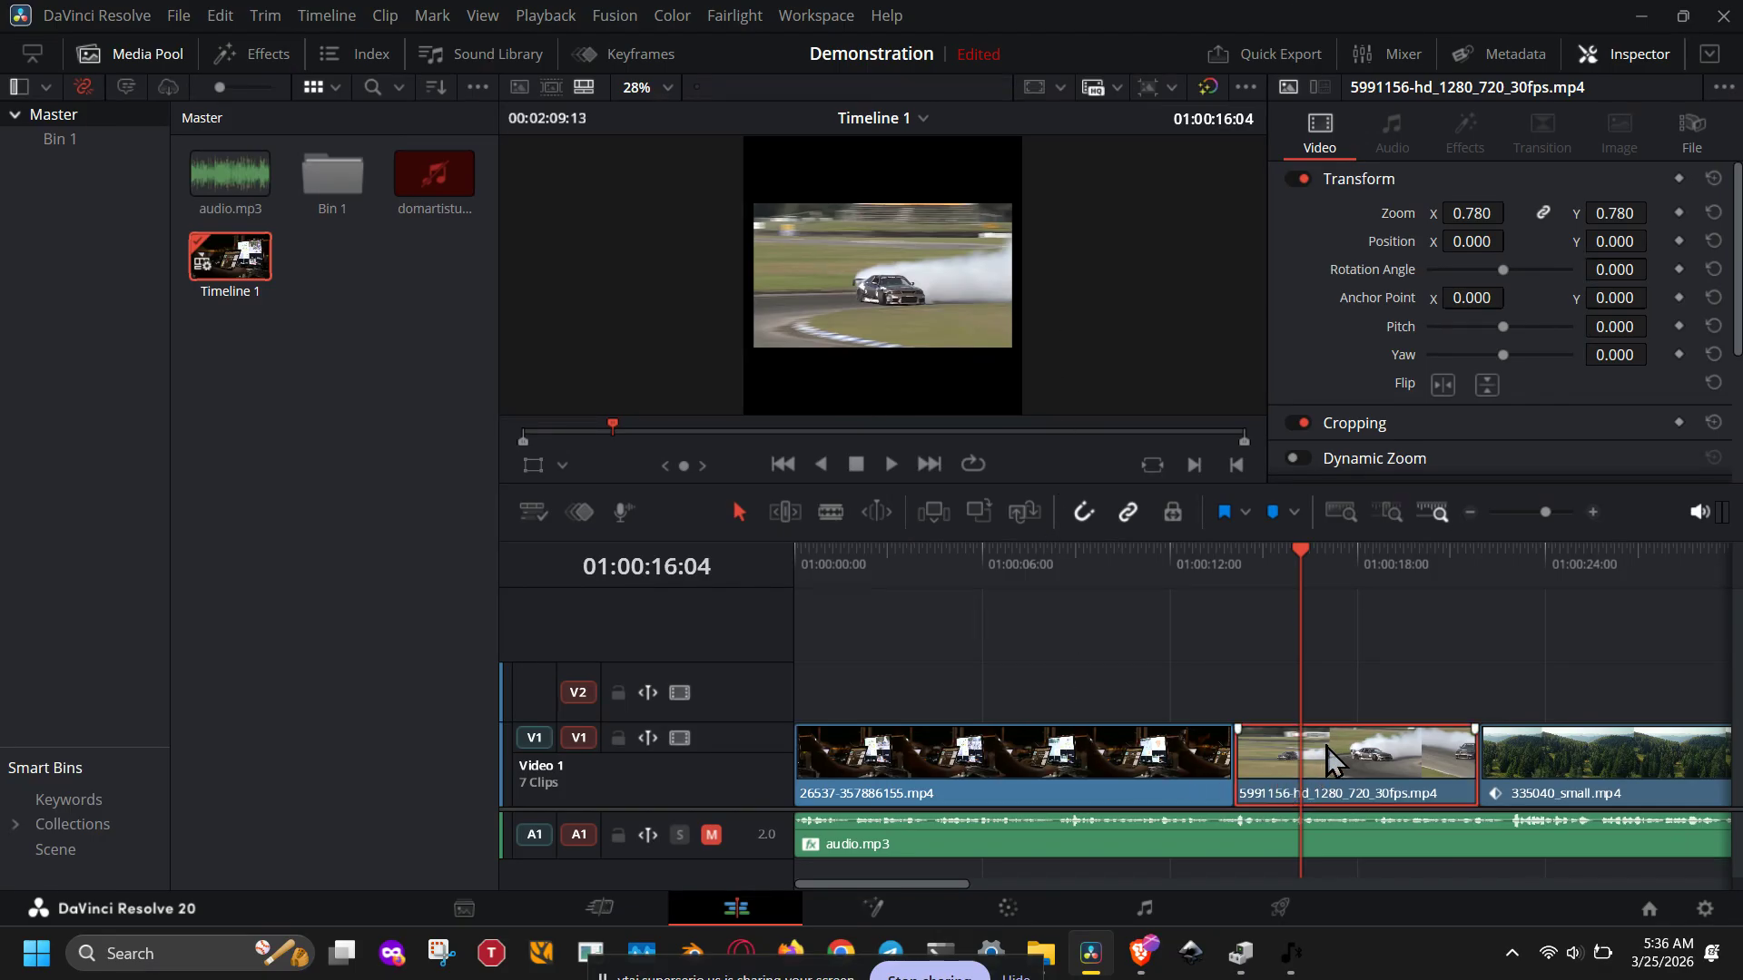
pyautogui.moveTo(1326, 765); pyautogui.dragTo(1321, 710)
pyautogui.hotkey('ctrl', 'z')
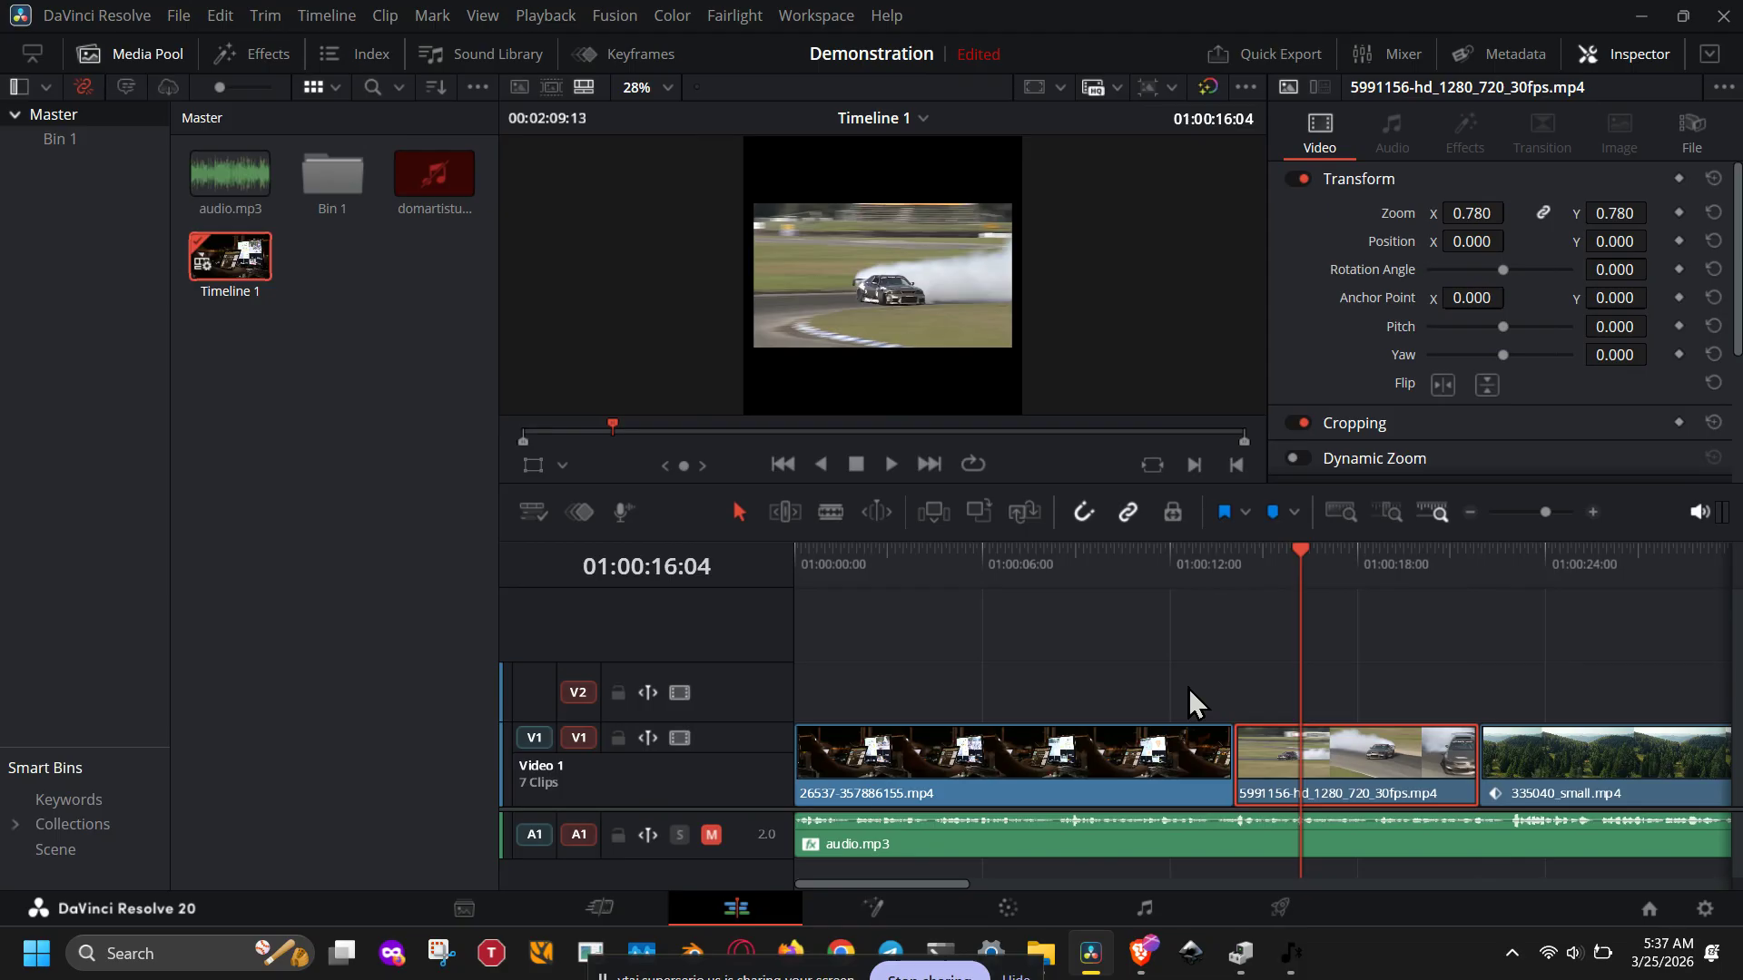
# Move the playhead to 01:00:15:18 within the drifting car clip on track V1
pyautogui.moveTo(1300, 552)
pyautogui.mouseDown()
pyautogui.moveTo(1020, 553)
pyautogui.moveTo(1289, 563)
pyautogui.mouseUp()
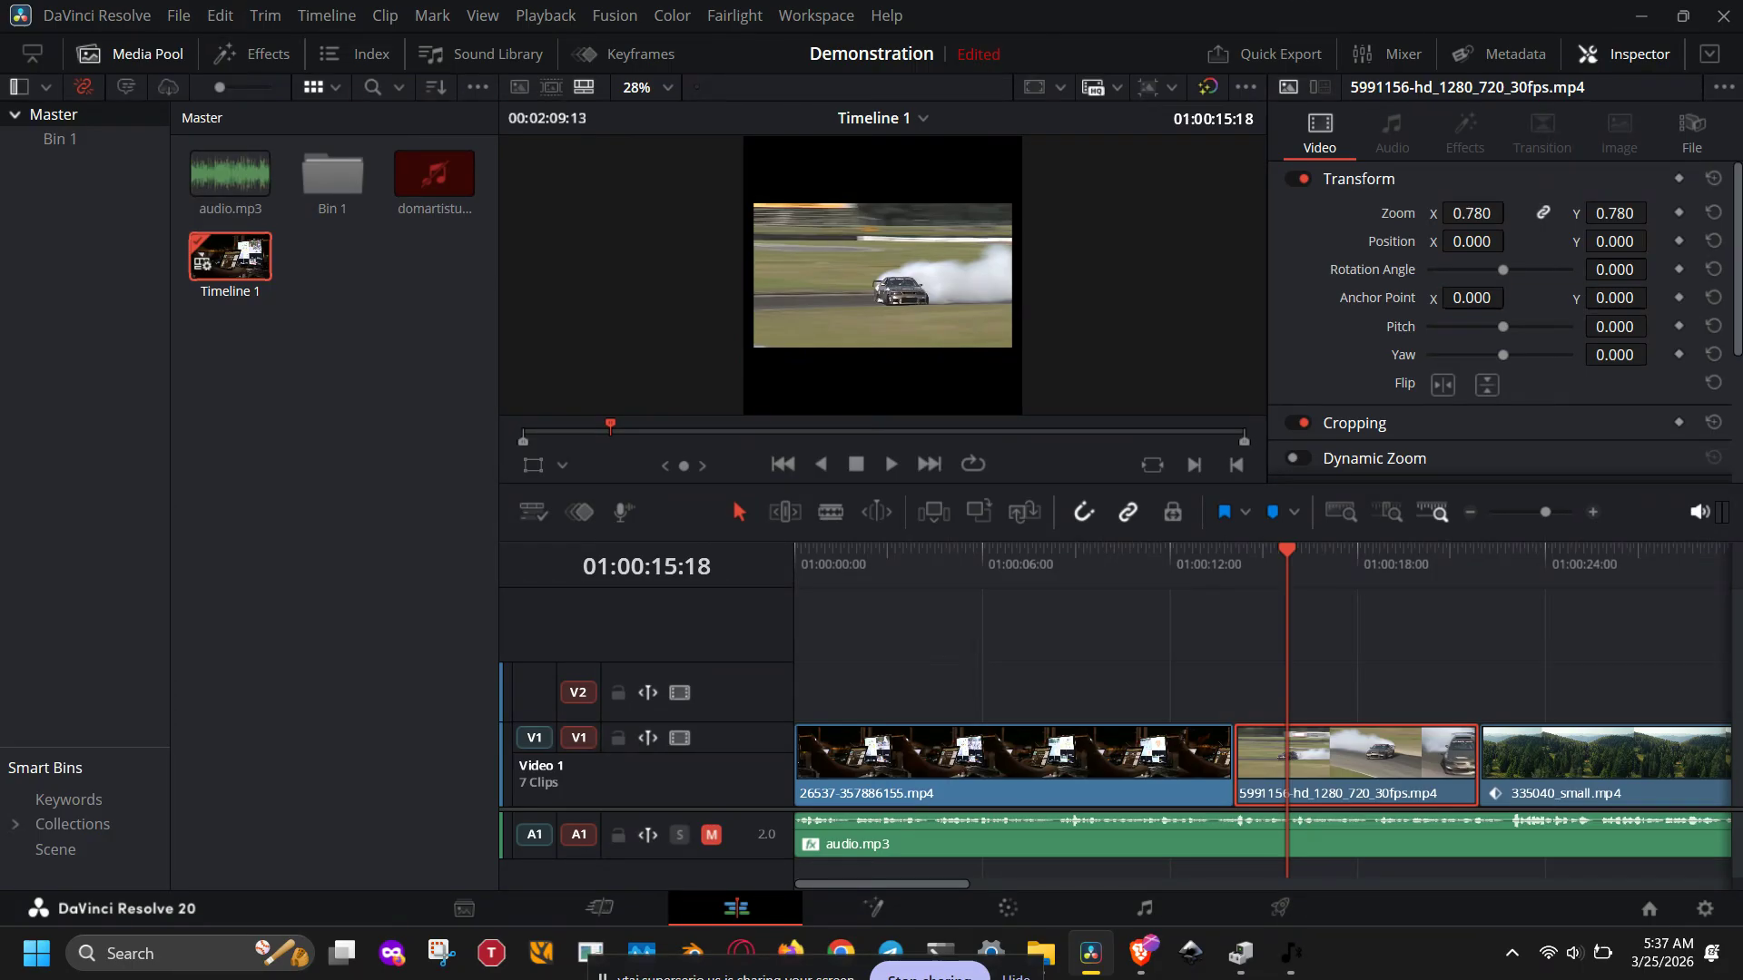
pyautogui.click(1471, 213)
pyautogui.click(747, 183)
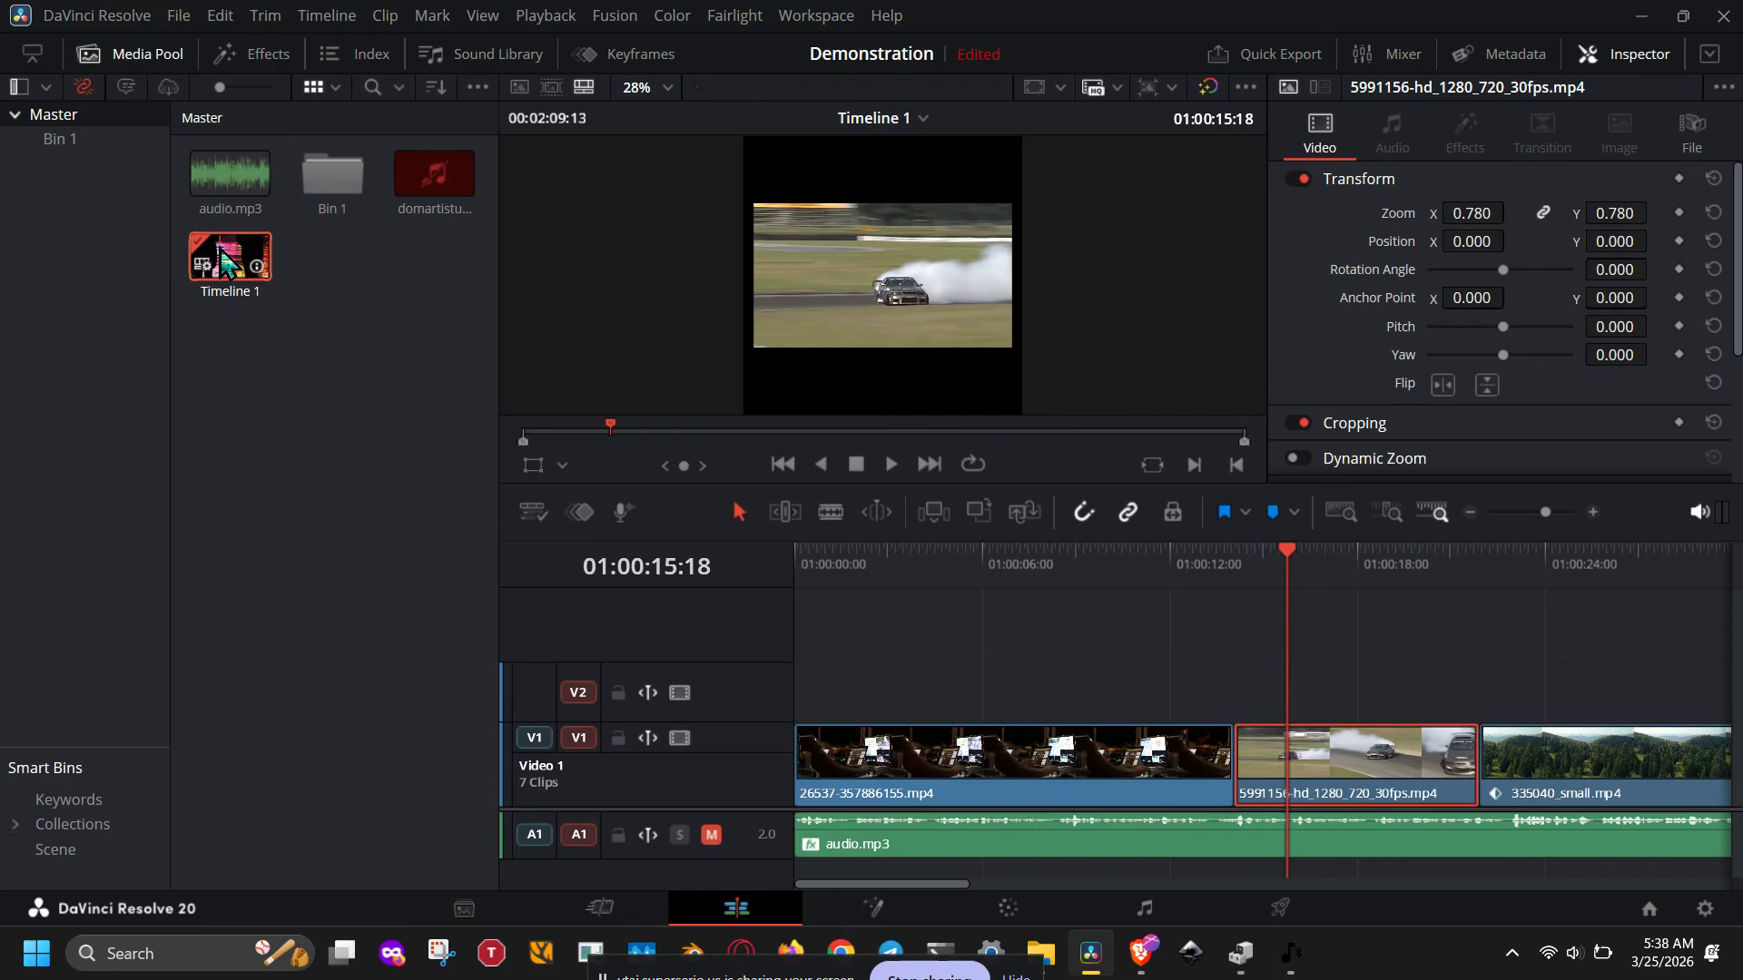
# Examine the timeline resolution presets and custom width and height fields in the project's master settings, and close them with 1920 x 1080 HD saved
pyautogui.click(1709, 912)
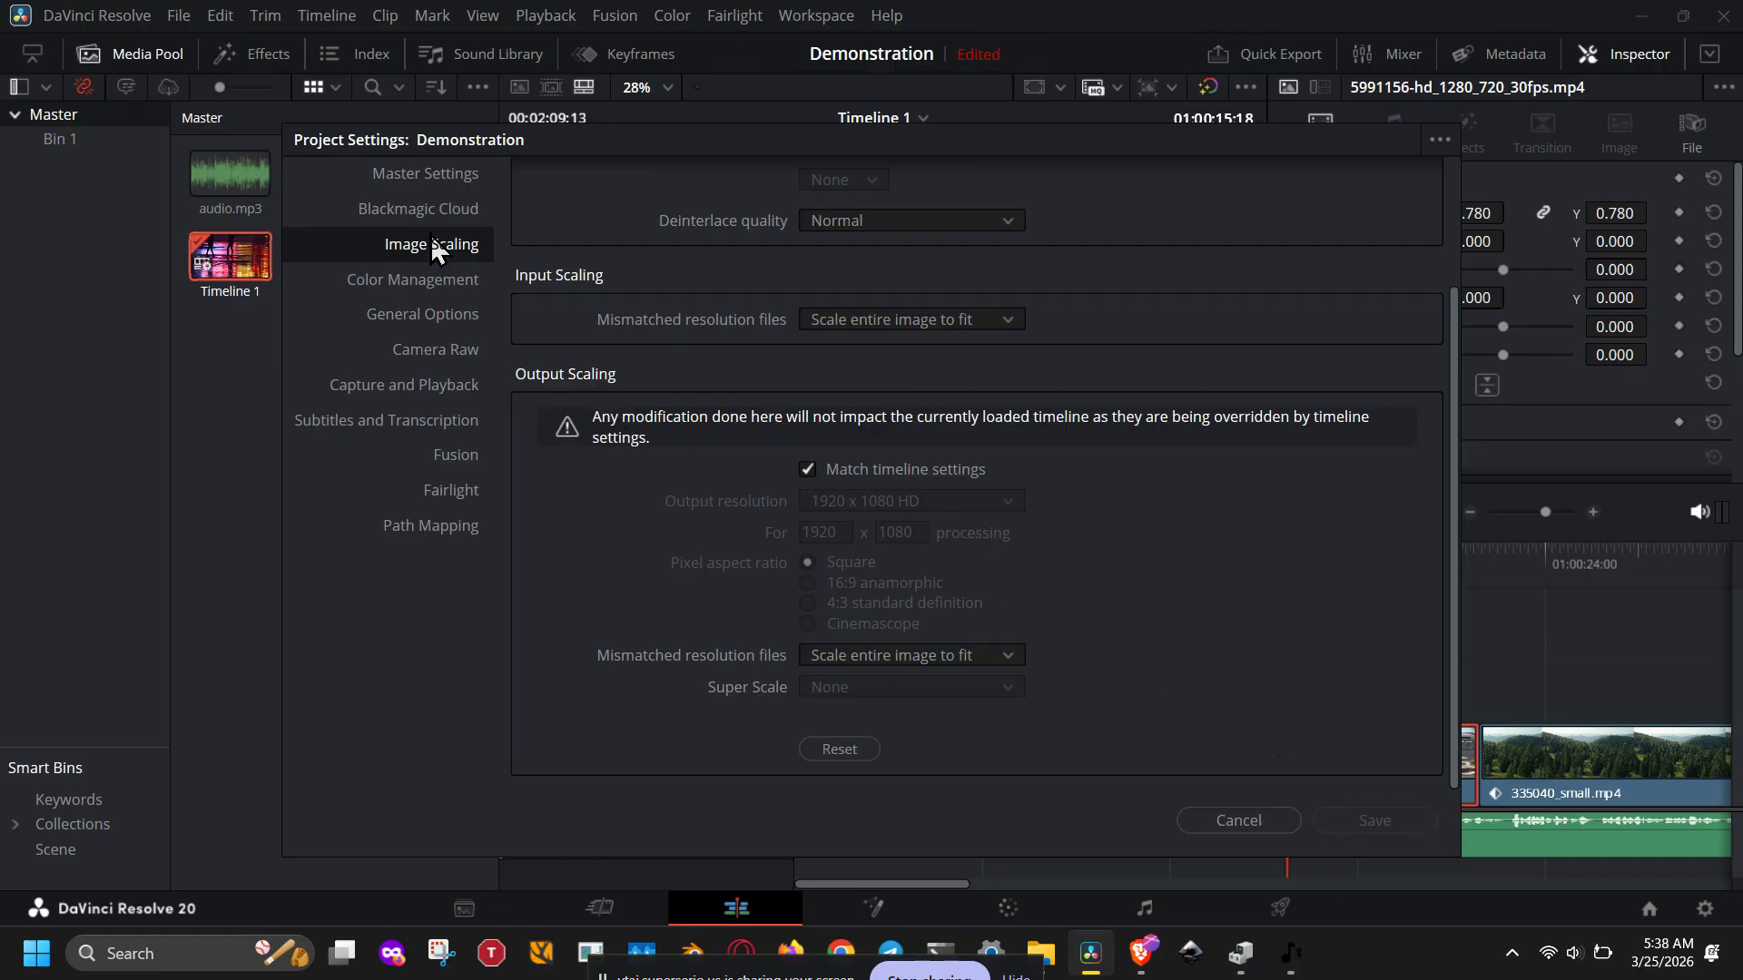
pyautogui.click(436, 177)
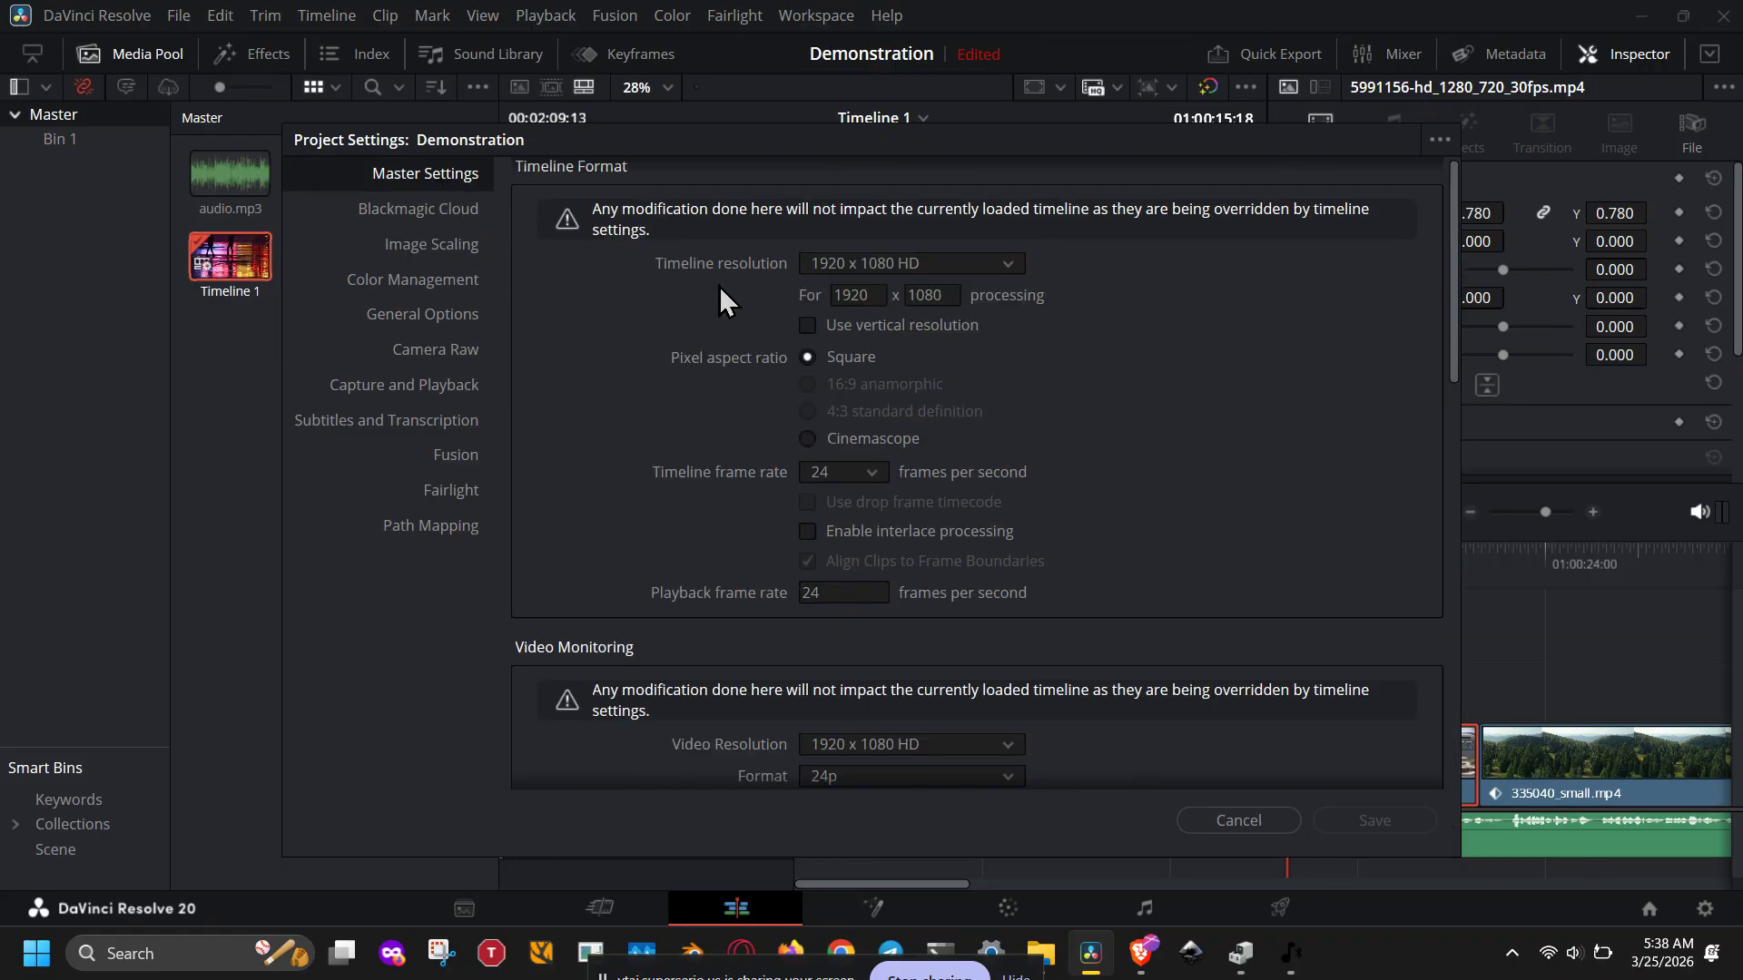
pyautogui.click(829, 265)
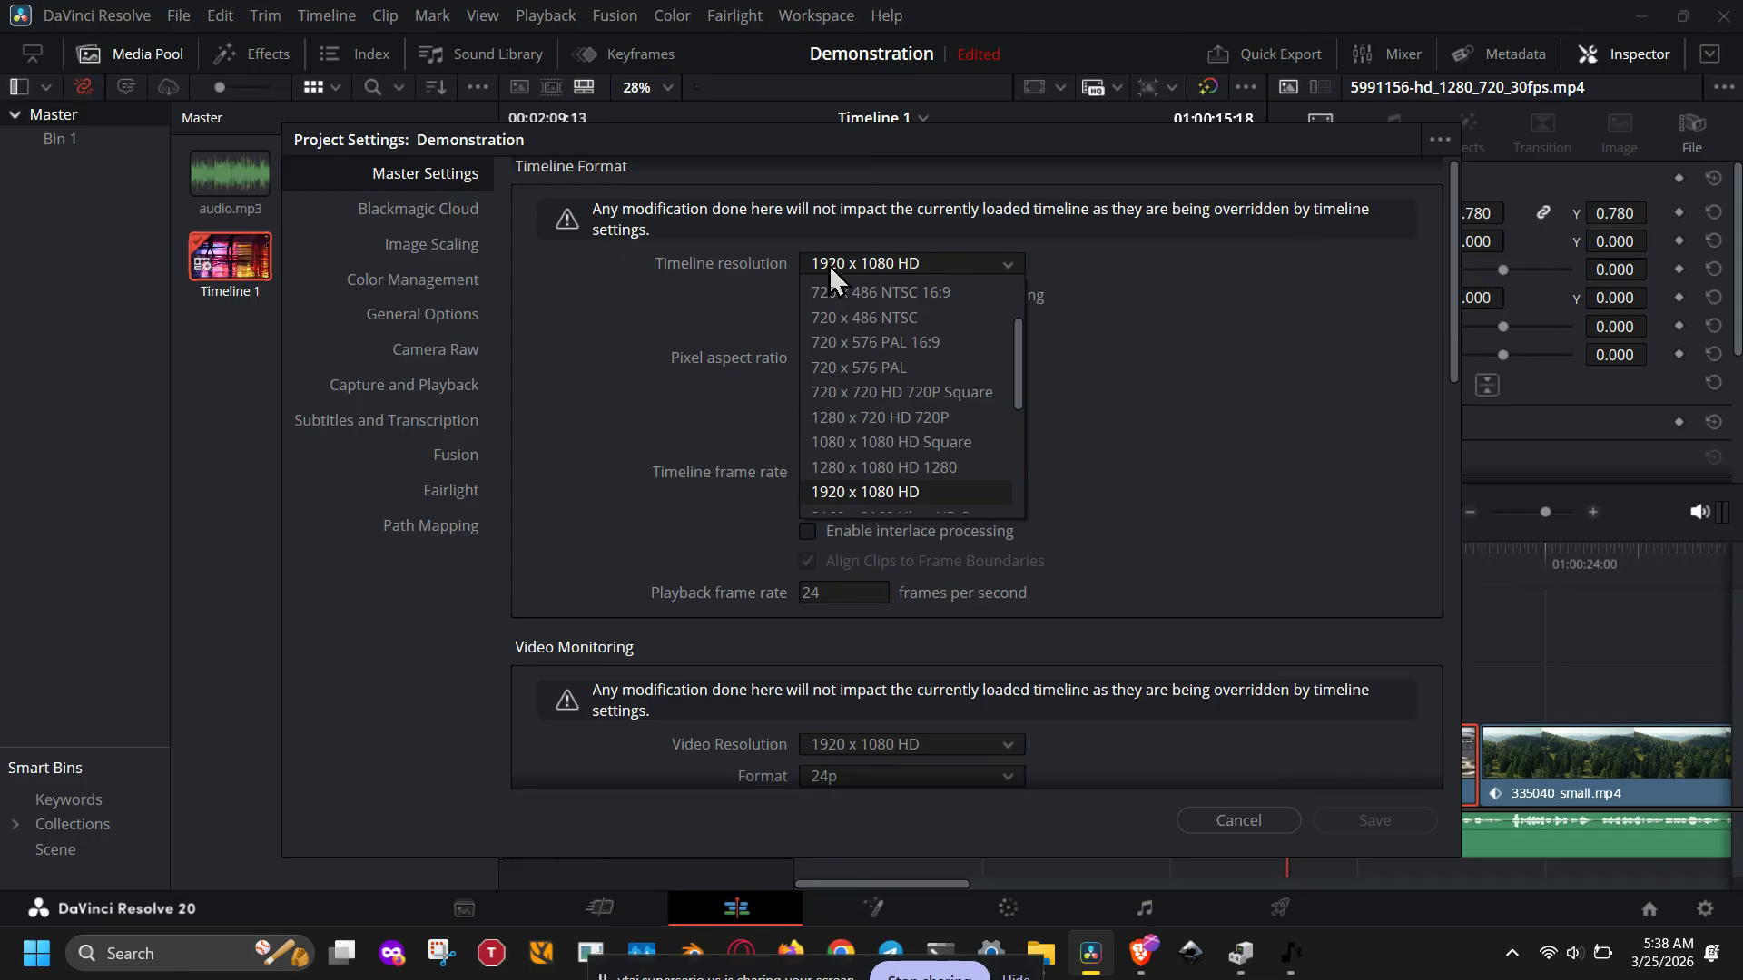
pyautogui.click(1048, 265)
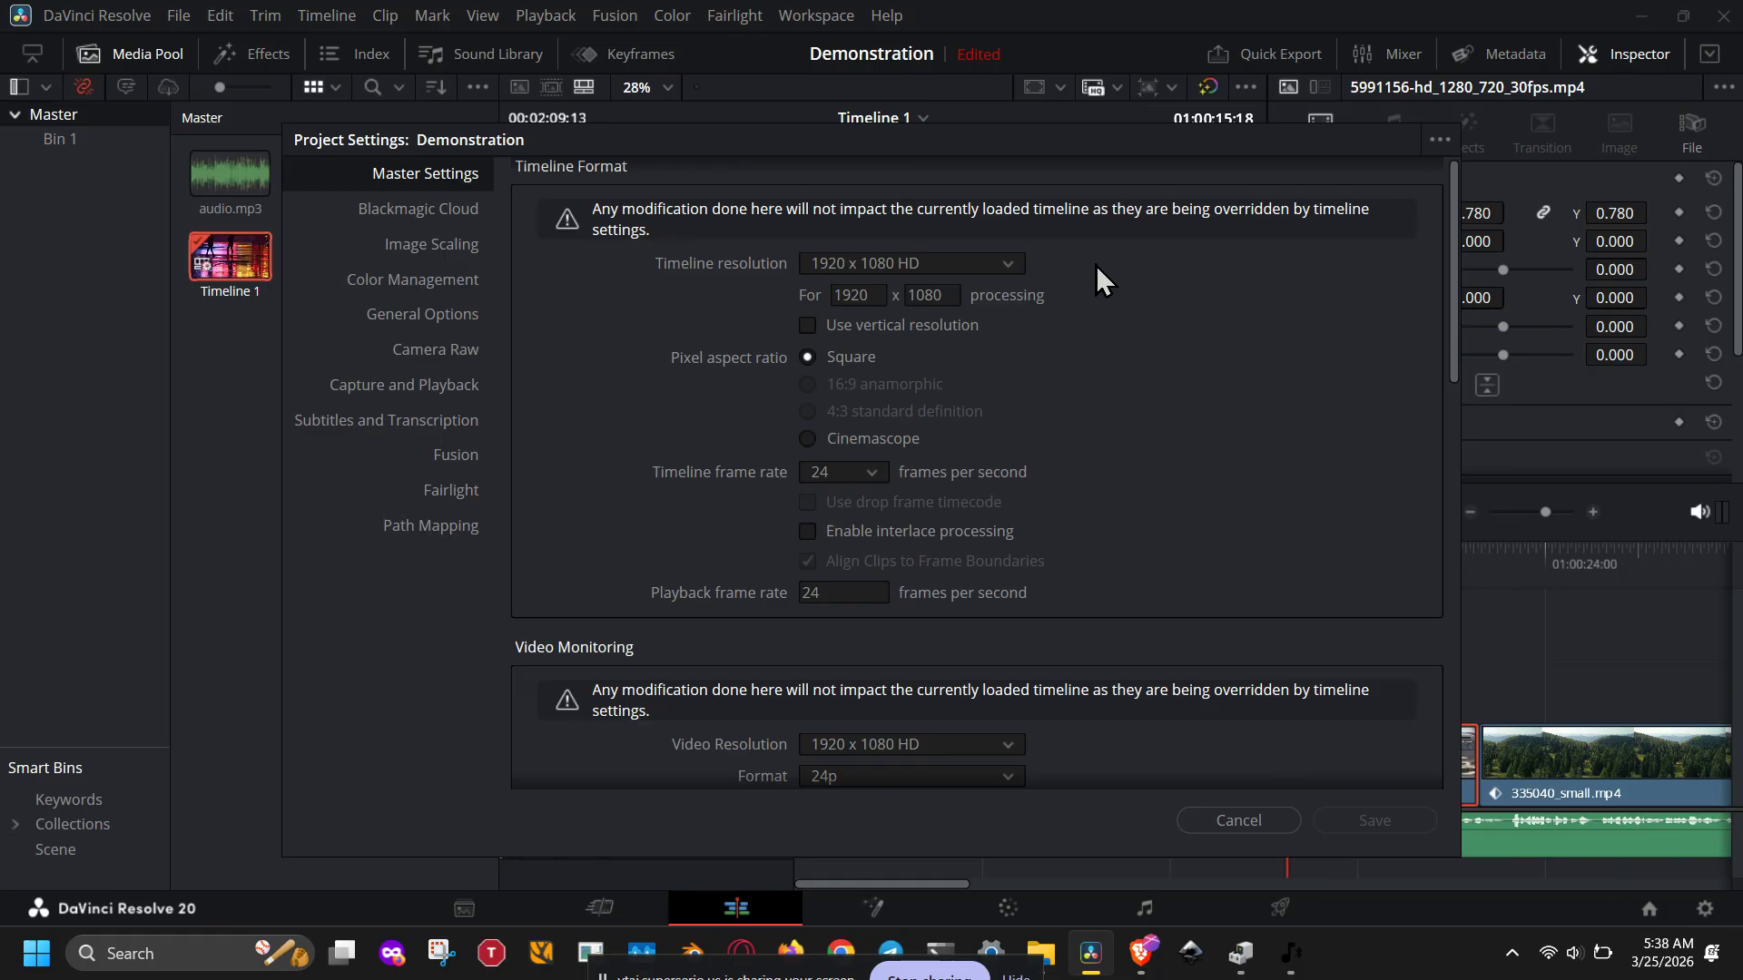
pyautogui.click(879, 299)
pyautogui.click(943, 300)
pyautogui.click(1200, 308)
pyautogui.click(1020, 265)
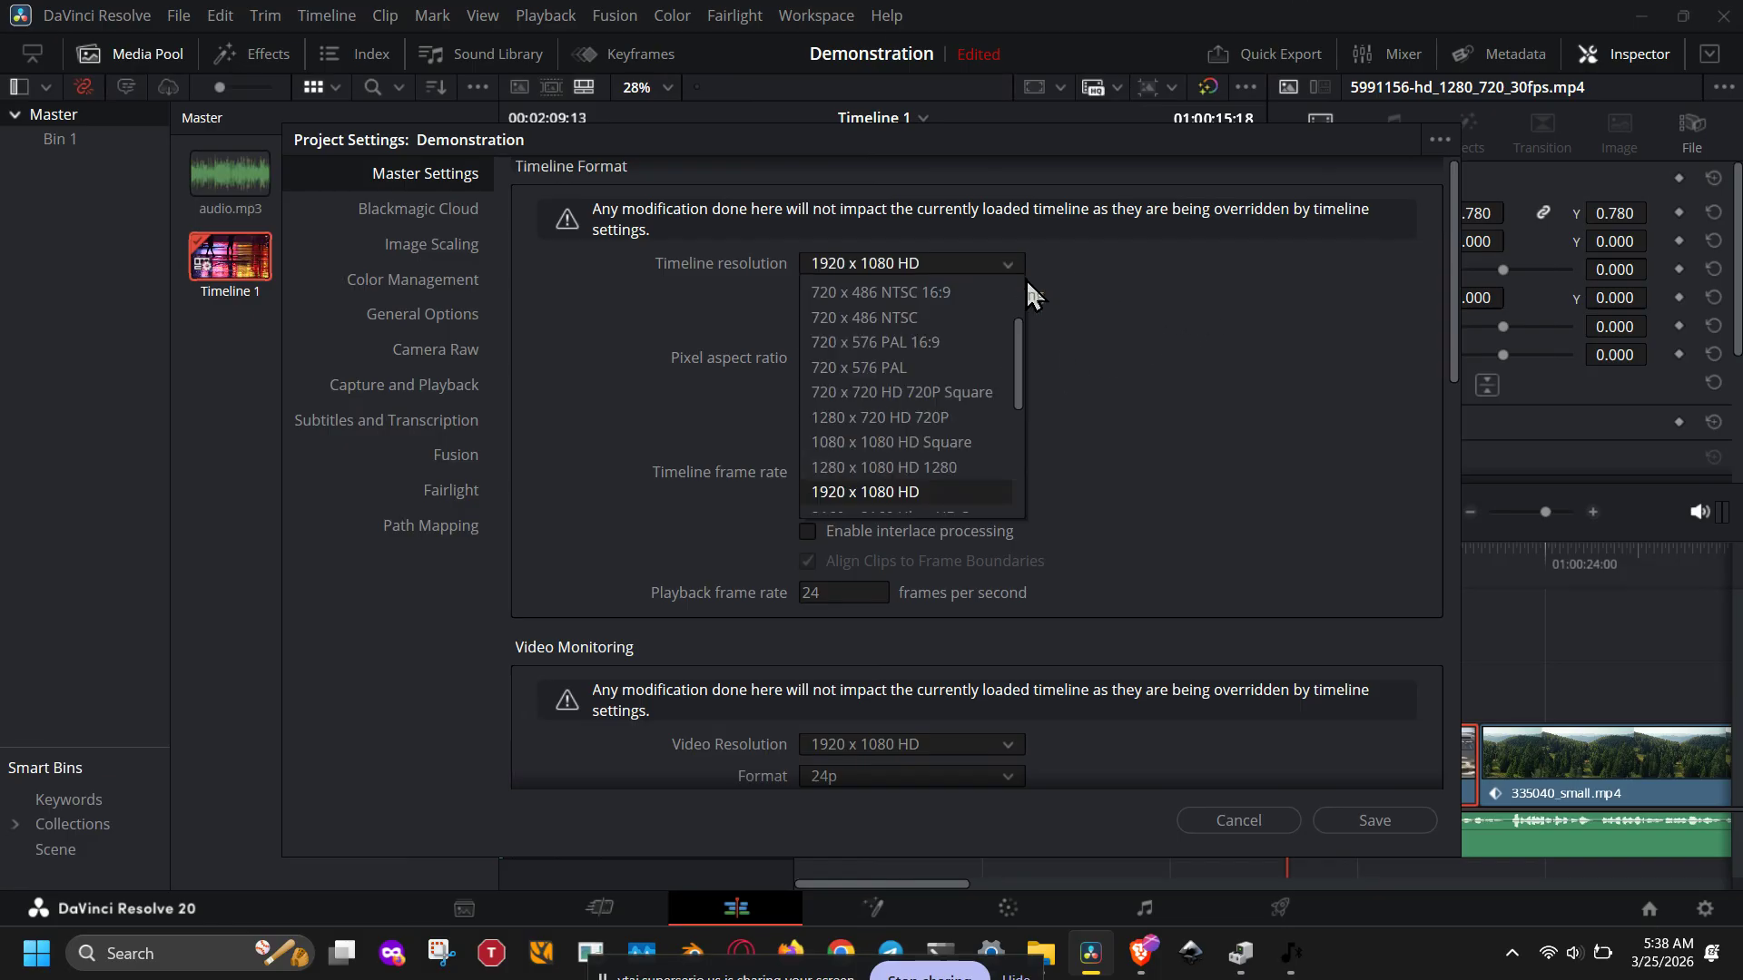
pyautogui.moveTo(1020, 338); pyautogui.dragTo(1022, 385)
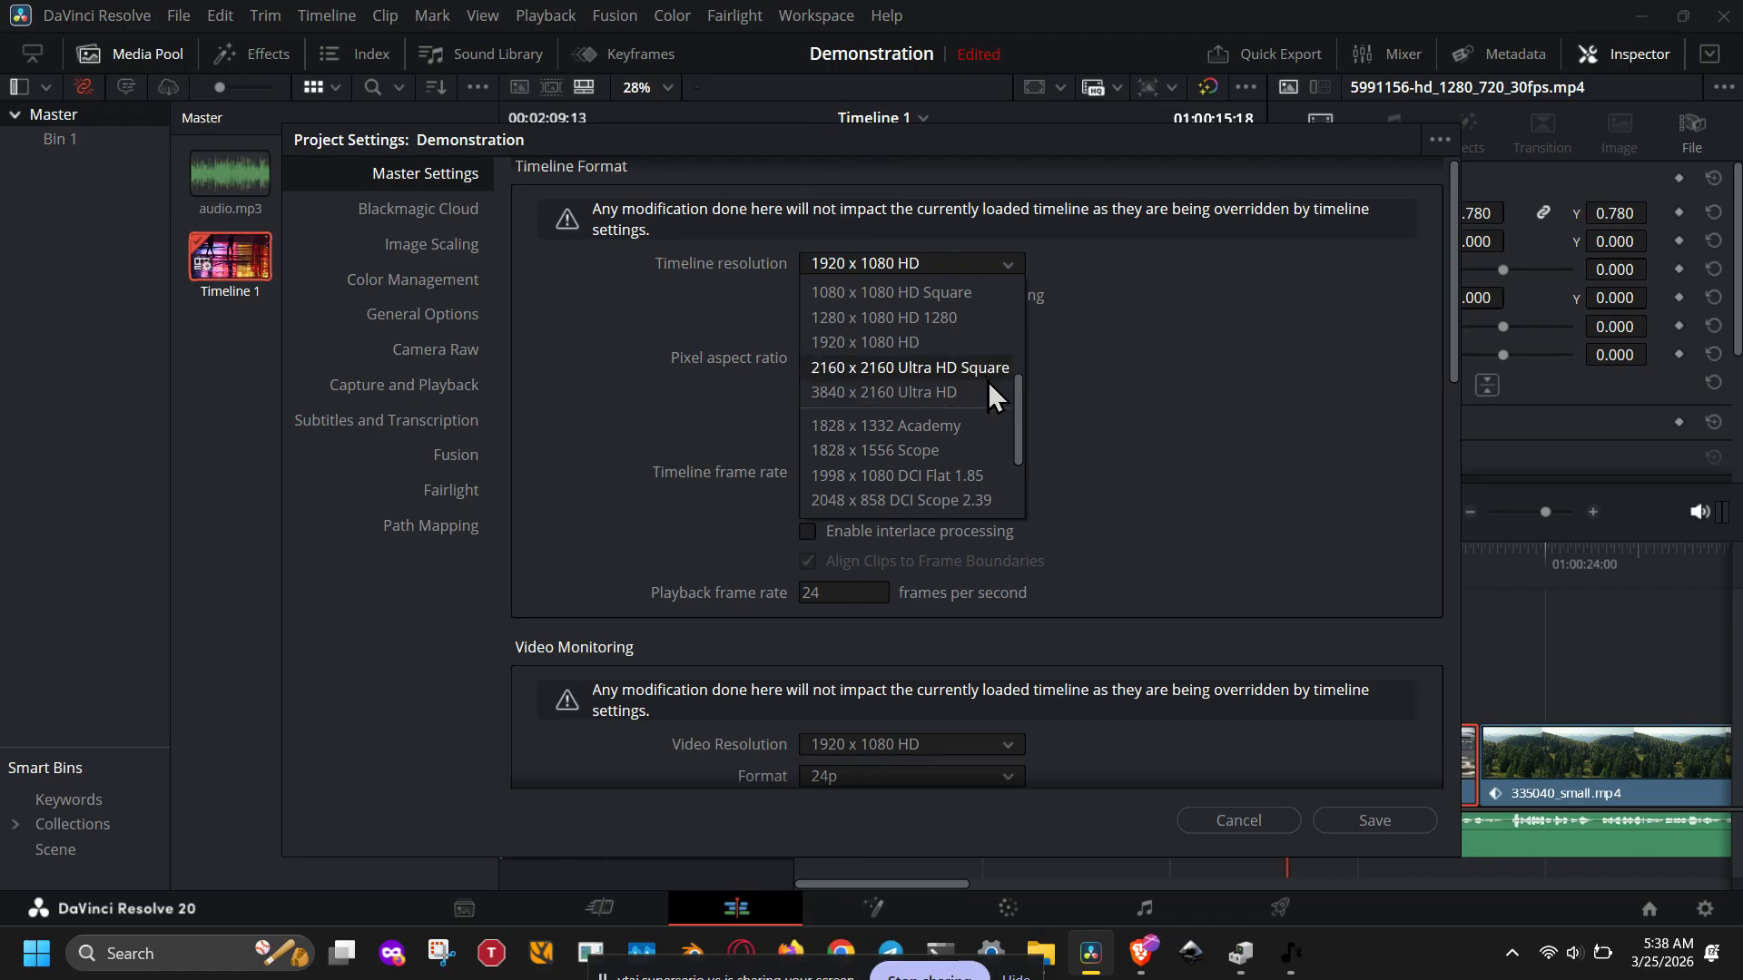
pyautogui.click(1067, 406)
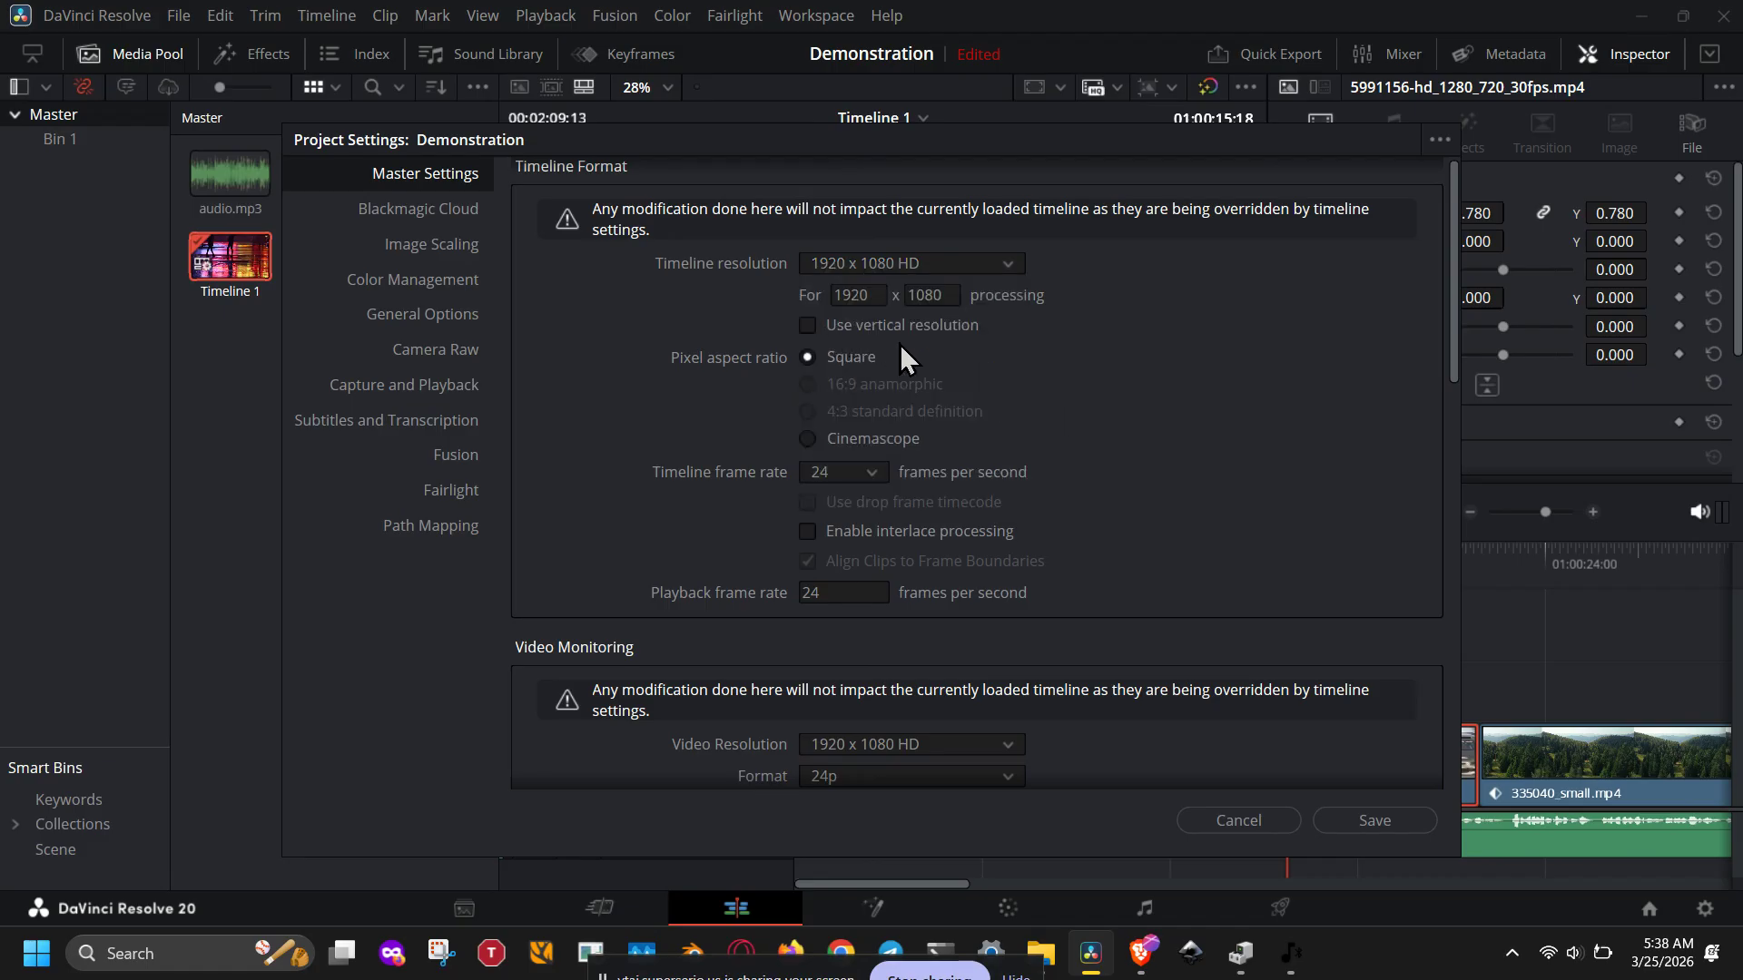
pyautogui.click(1323, 811)
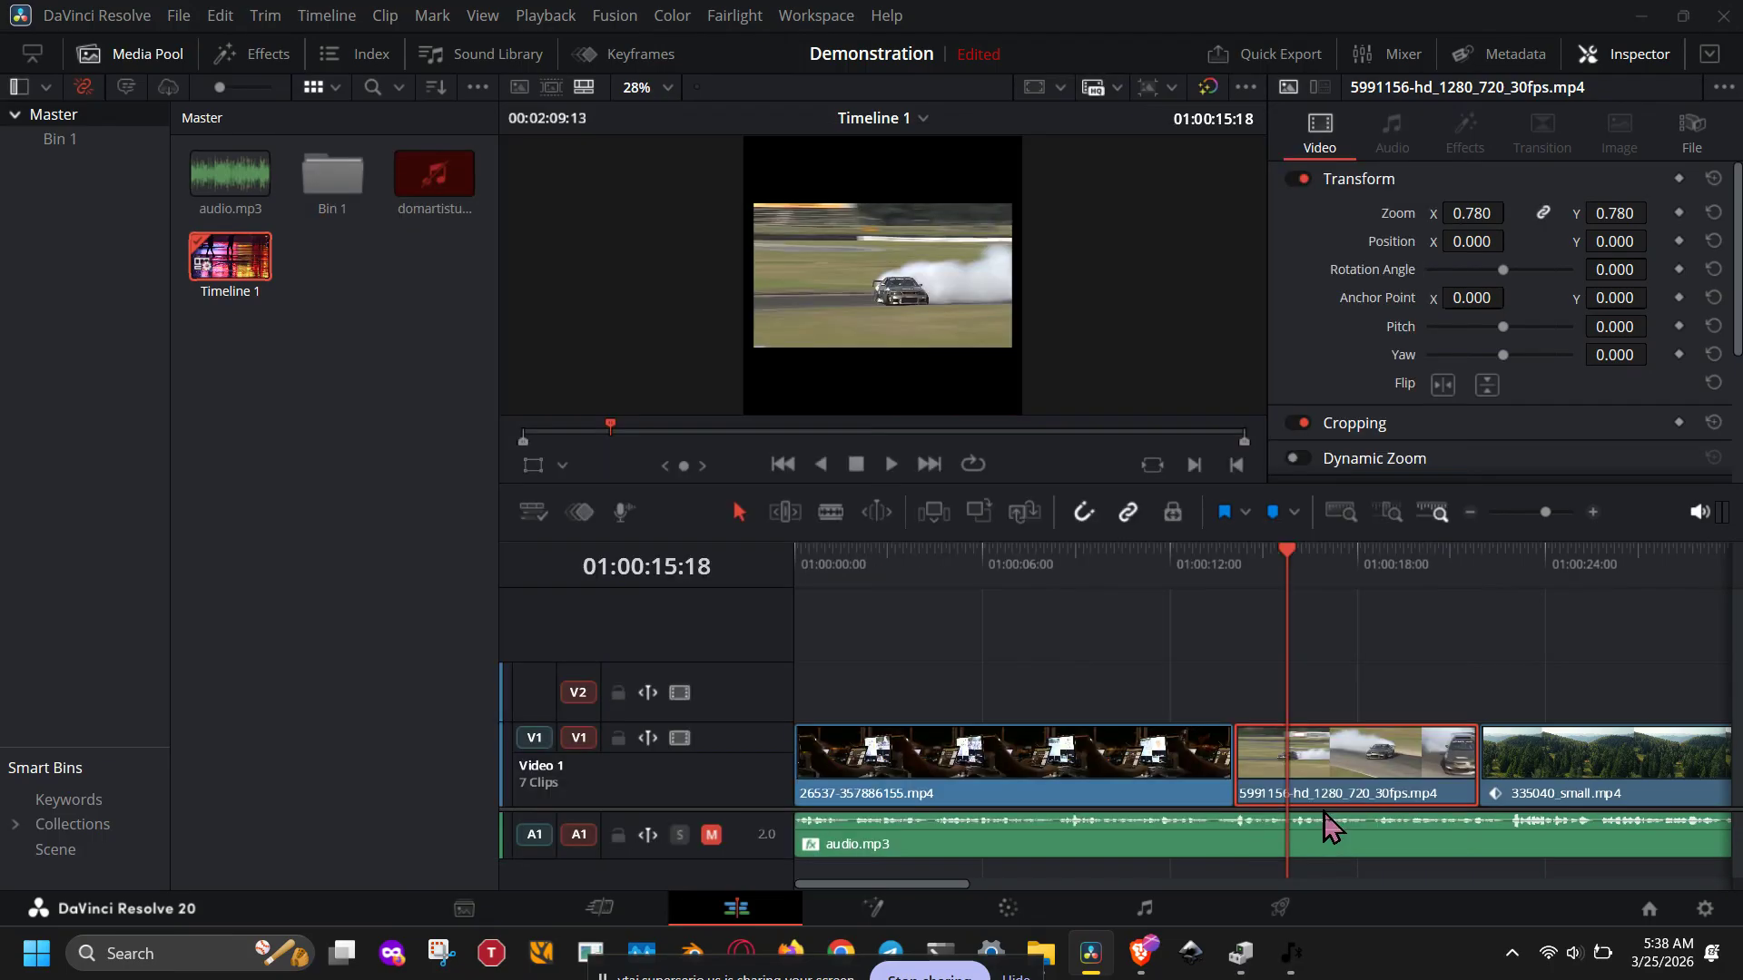
# Make Timeline 1 follow the project settings instead of its custom 1080 x 1080 square format
pyautogui.rightClick(221, 260)
pyautogui.moveTo(406, 277)
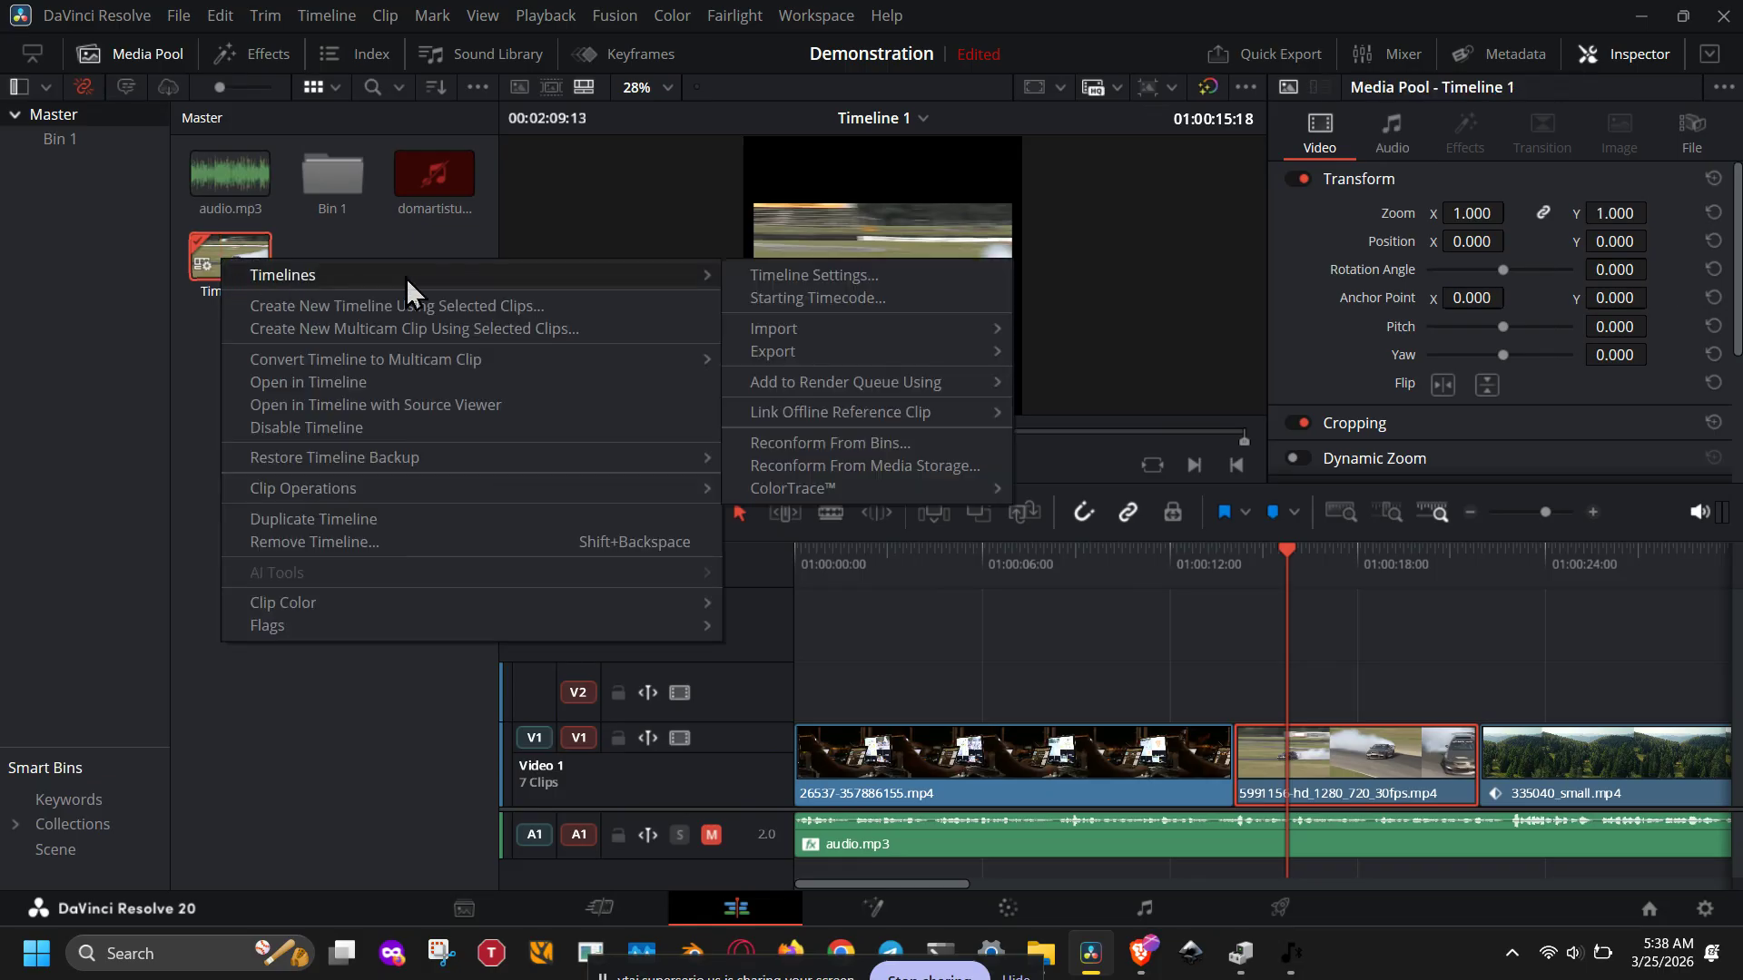
pyautogui.click(813, 280)
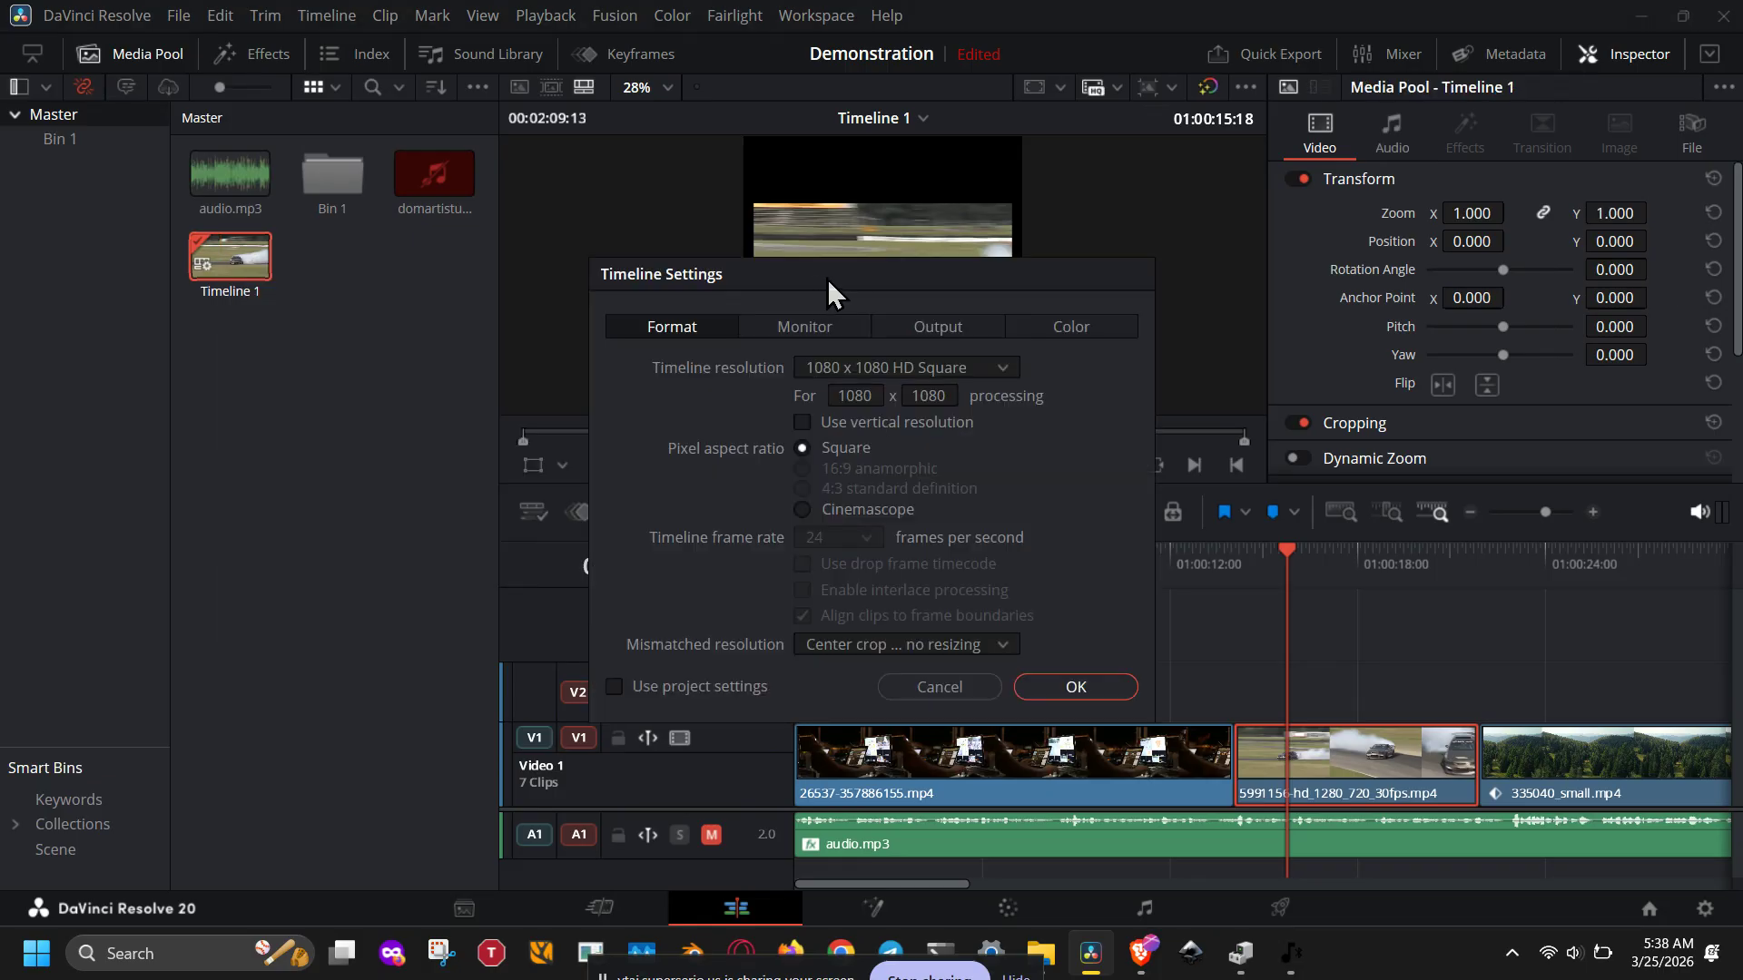
pyautogui.moveTo(864, 274); pyautogui.dragTo(341, 330)
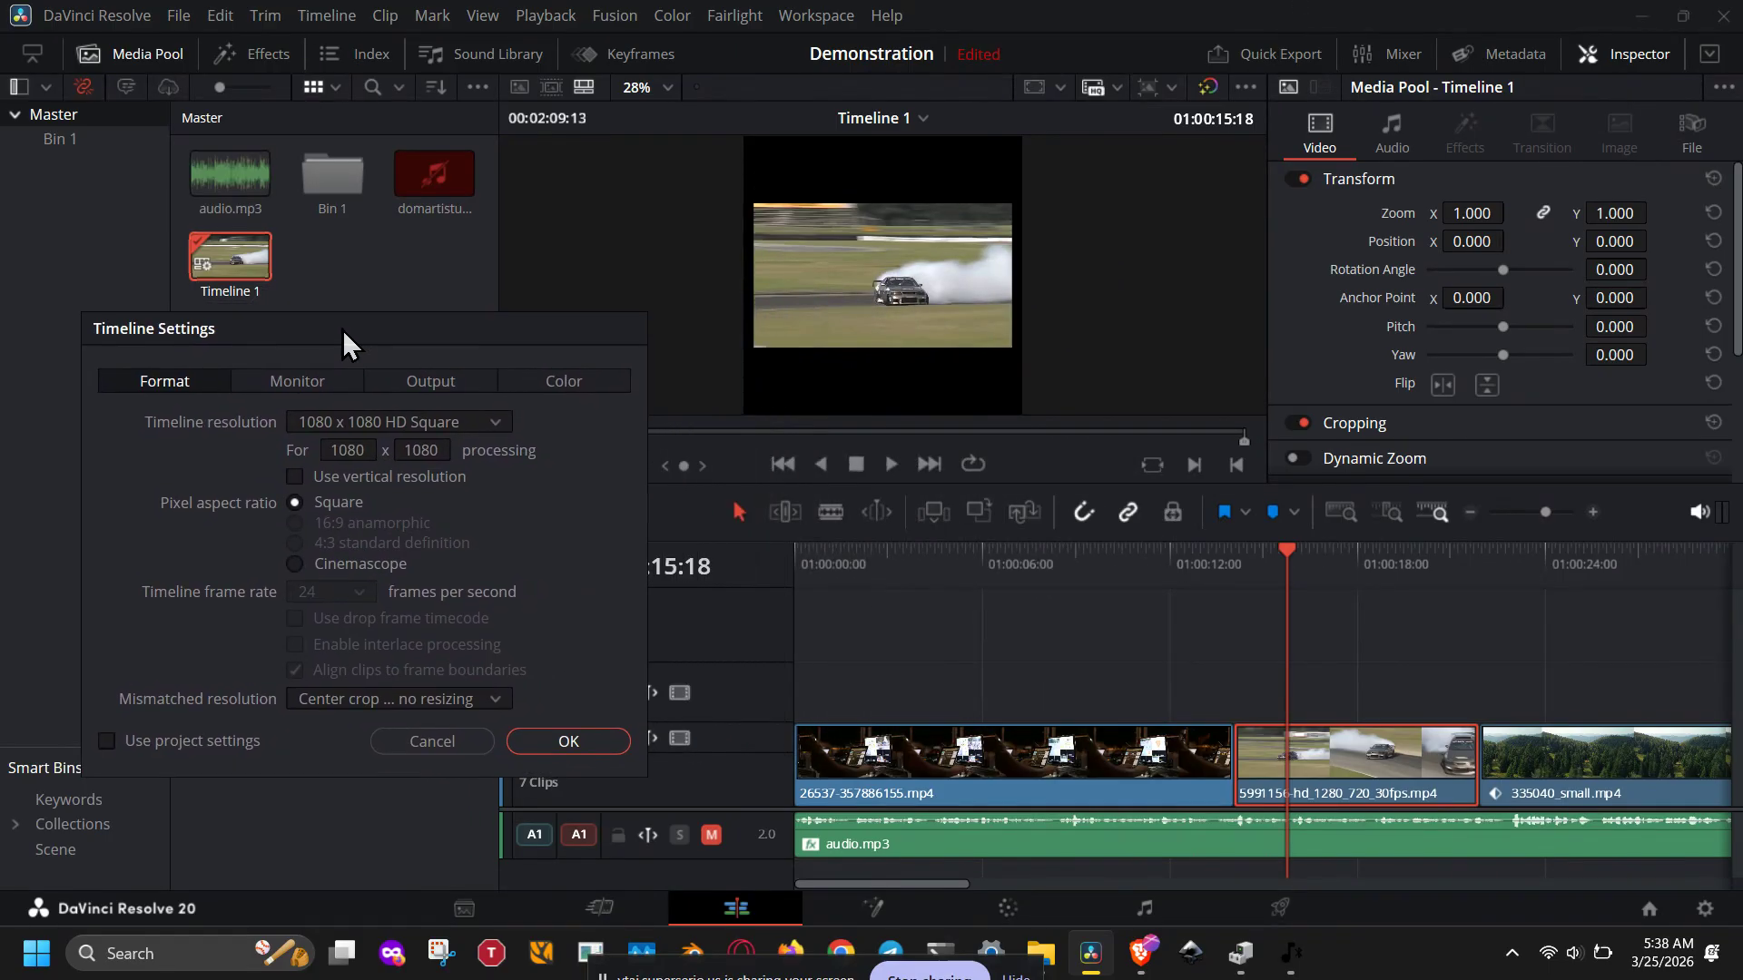
pyautogui.click(203, 744)
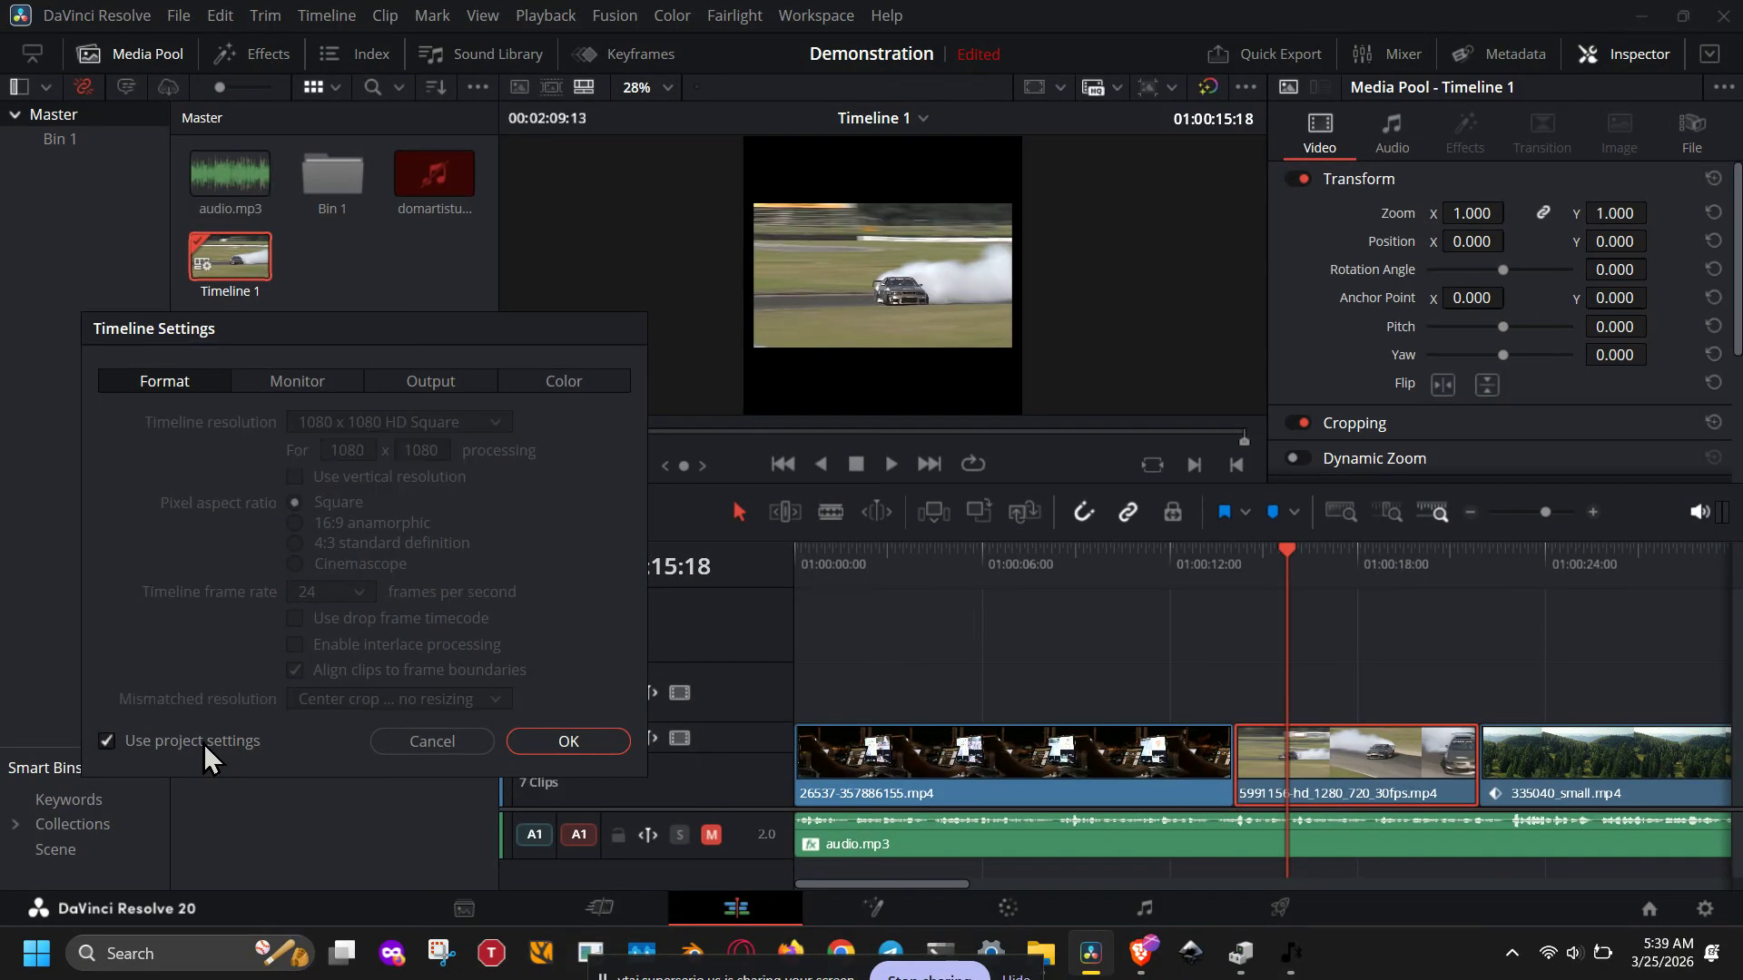
pyautogui.click(526, 741)
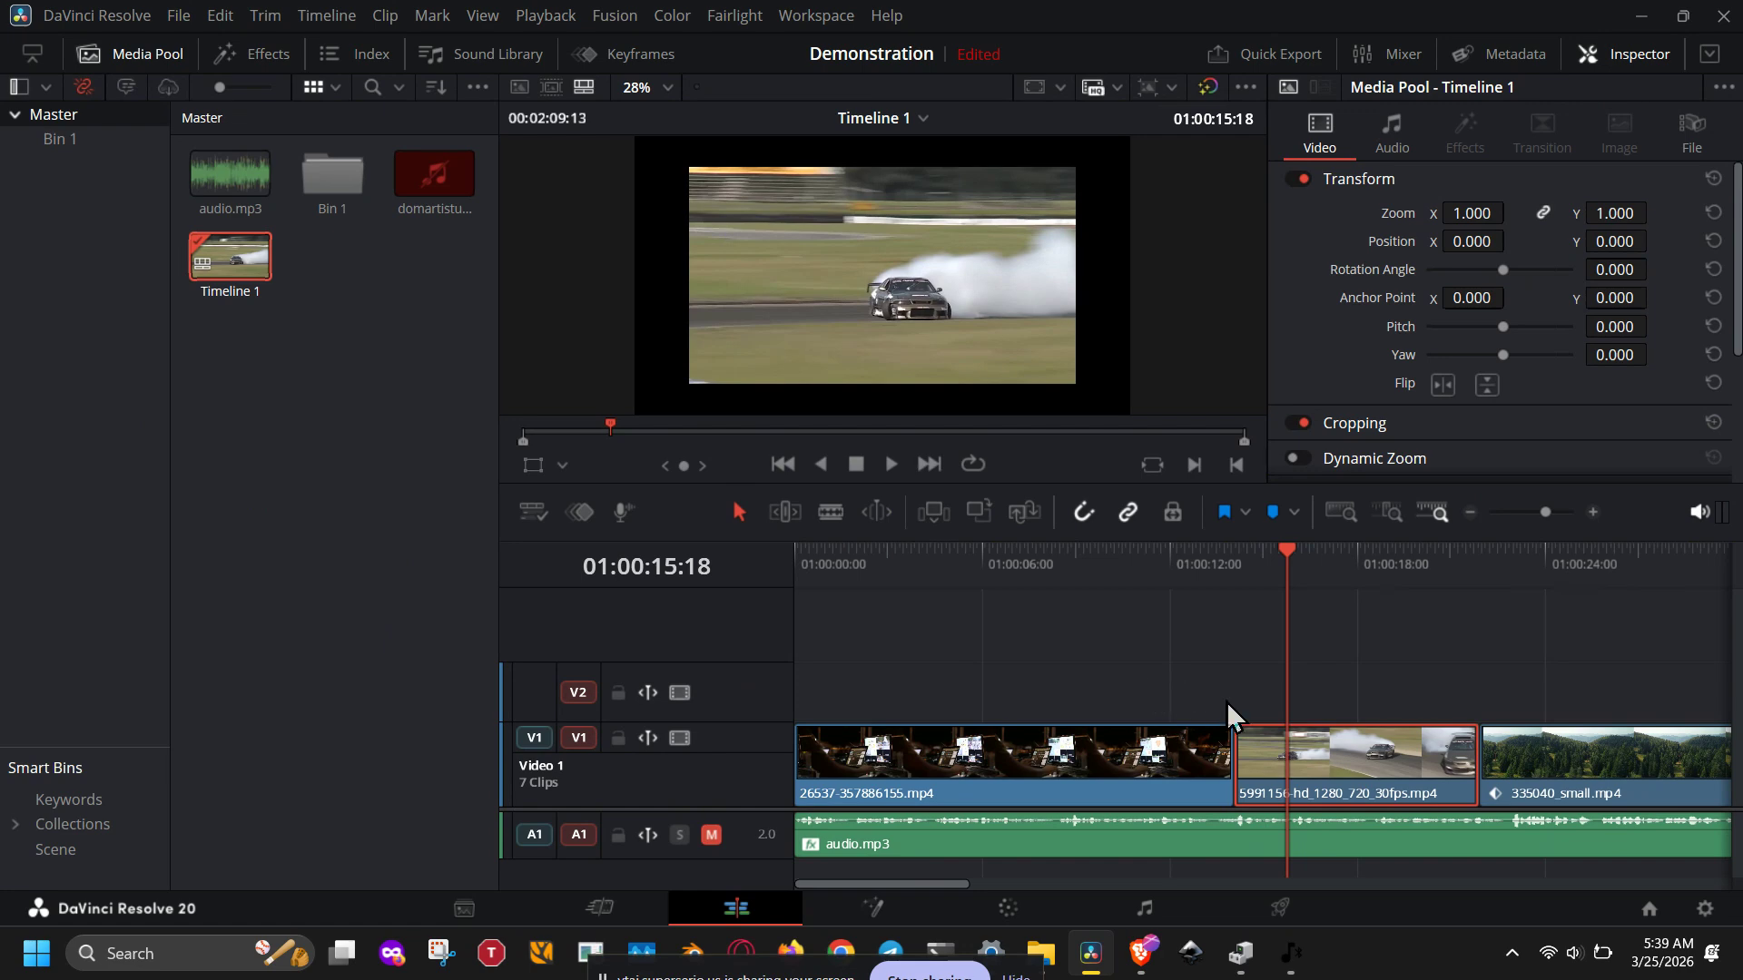
# Set the zoom of the drifting car clip 5991156-hd_1280_720_30fps.mp4 to 1.000 on both axes
pyautogui.click(1334, 752)
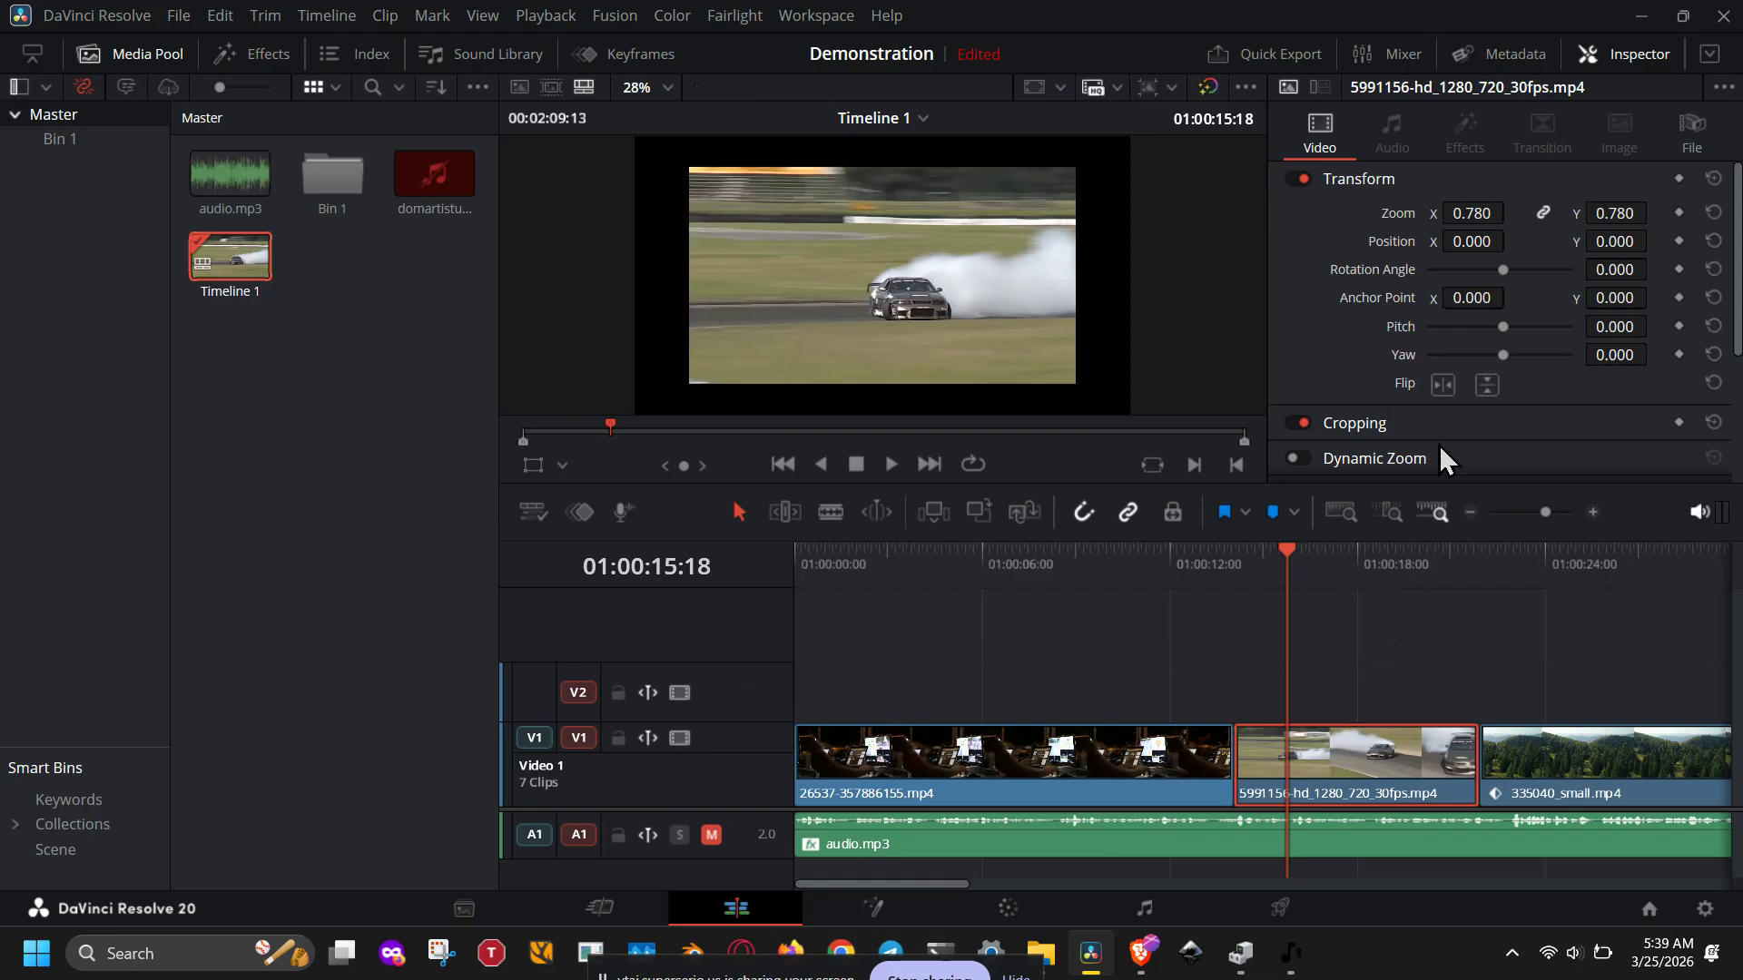
pyautogui.click(1473, 212)
pyautogui.write('0.87')
pyautogui.press('Return')
pyautogui.moveTo(1472, 213); pyautogui.dragTo(1485, 212)
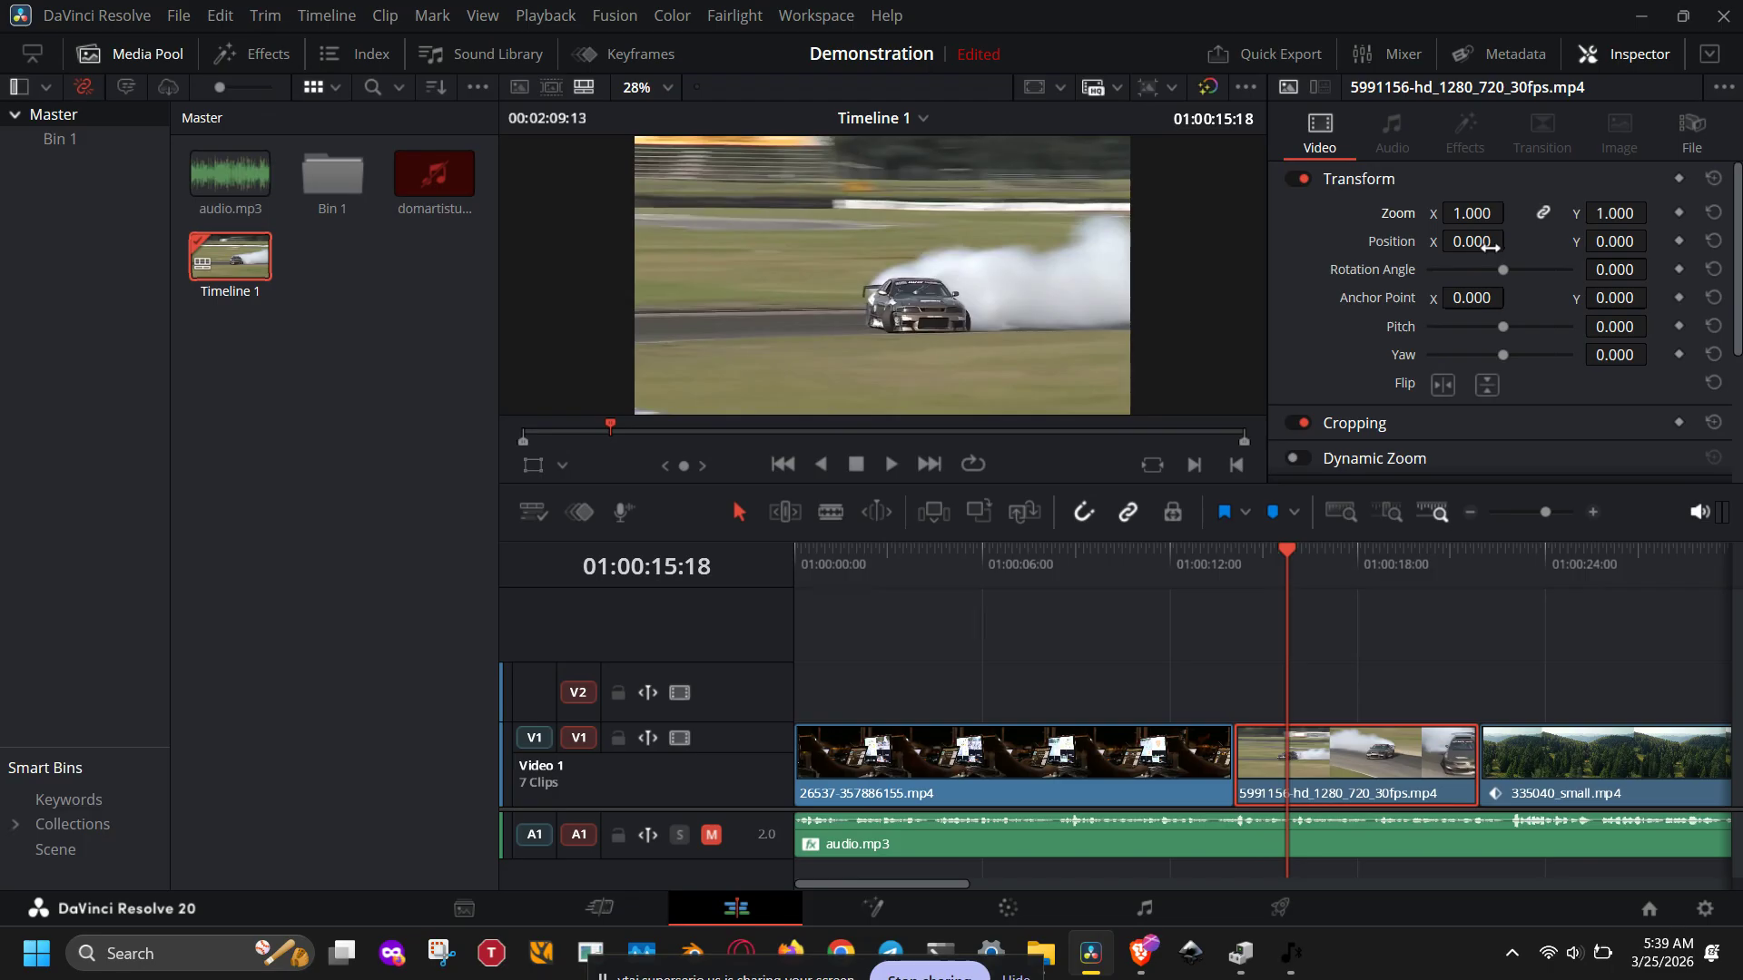
# Try shifting the drifting car clip to X position 25.000 and nudging its Y position, resetting the position after each
pyautogui.moveTo(1475, 241)
pyautogui.mouseDown()
pyautogui.moveTo(1571, 241)
pyautogui.moveTo(1480, 242)
pyautogui.mouseUp()
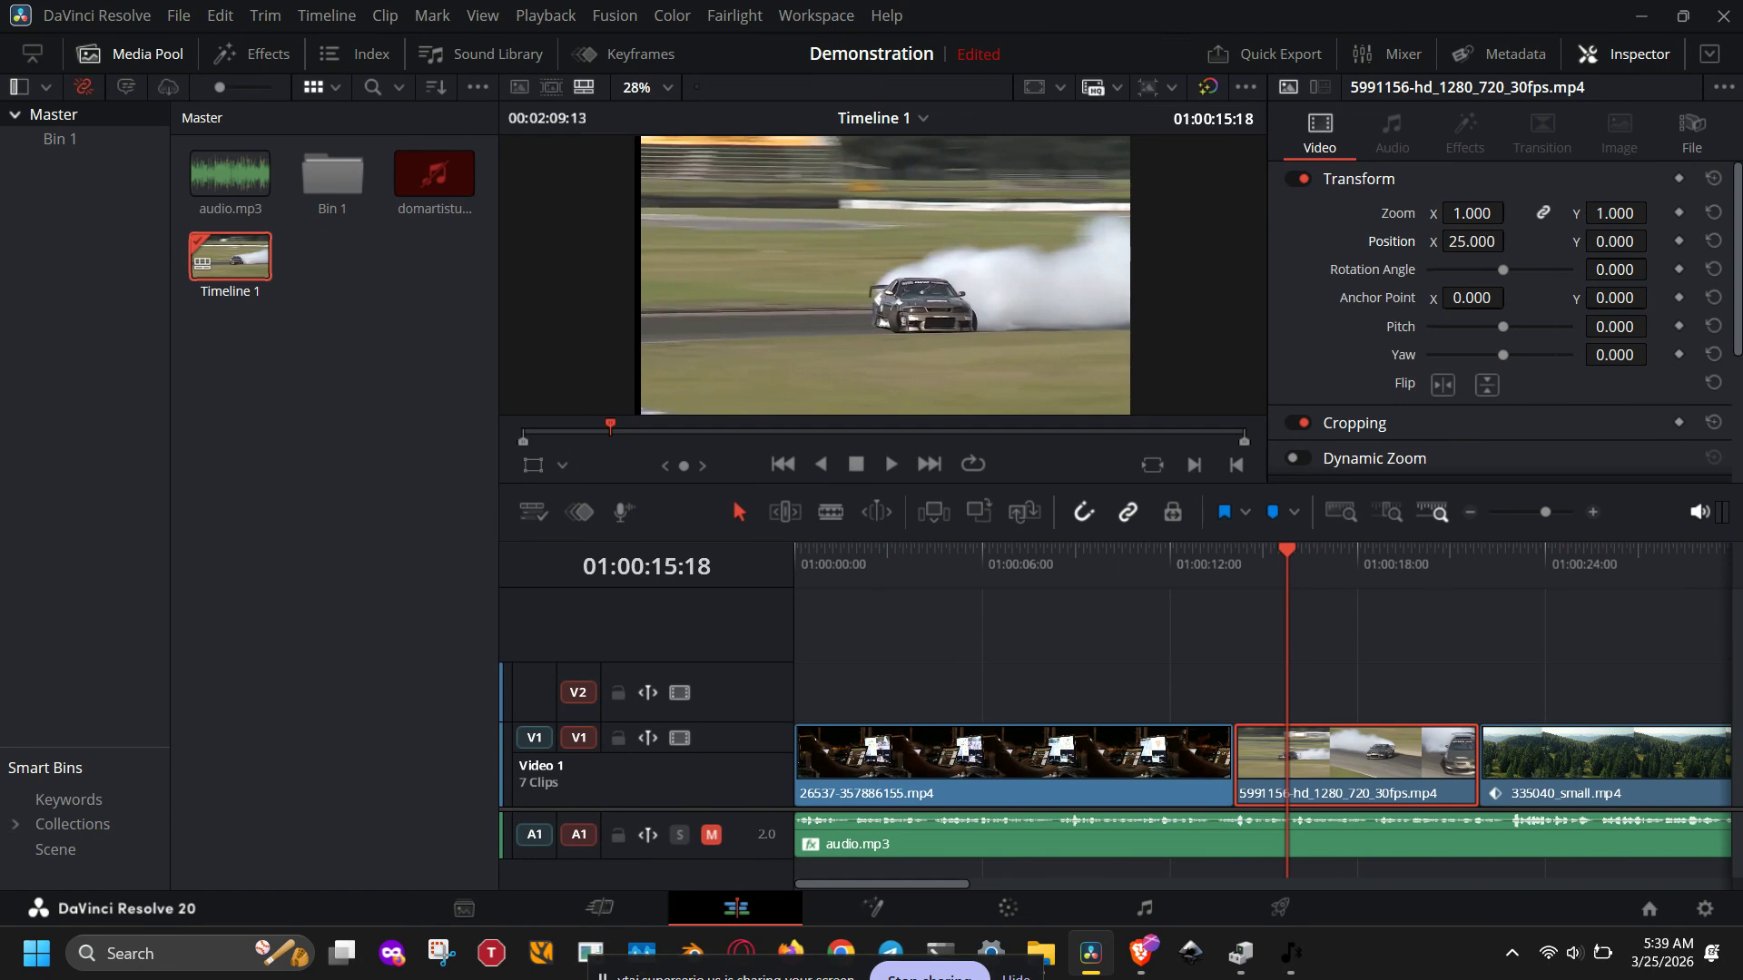
pyautogui.click(1714, 240)
pyautogui.moveTo(1634, 241); pyautogui.dragTo(1639, 238)
pyautogui.click(1714, 240)
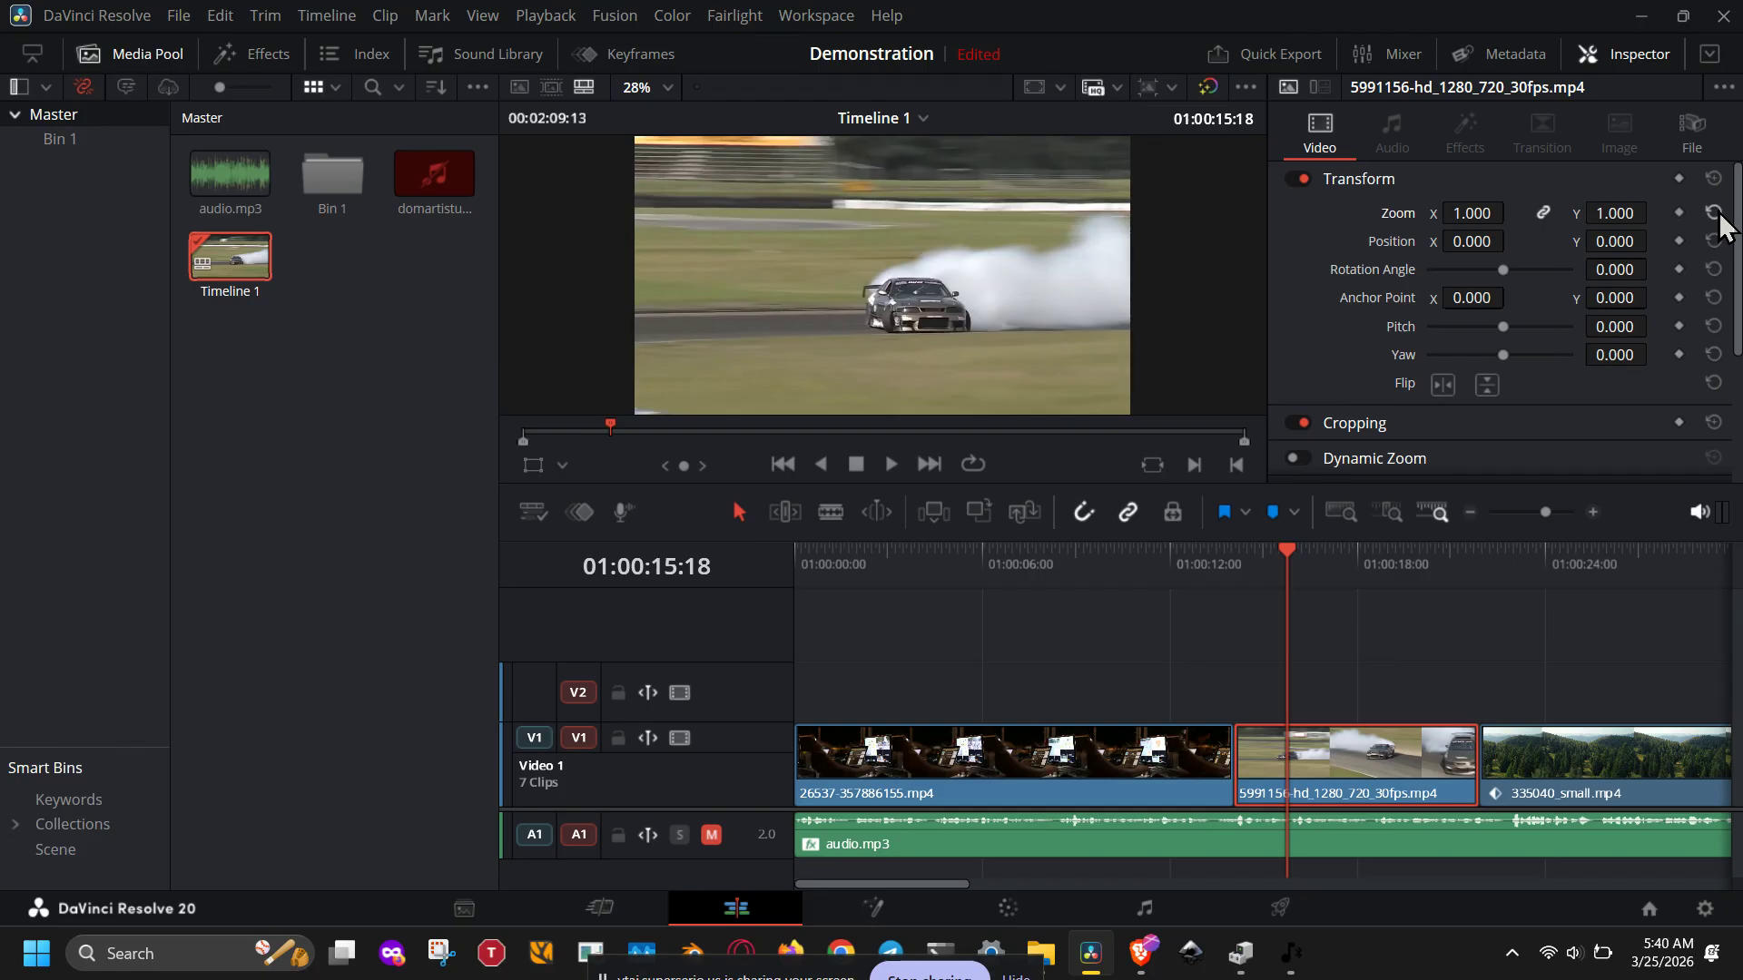
# Set the project's output scaling for mismatched resolution files to Scale full frame with crop
pyautogui.hscroll(2, 1540, 595)
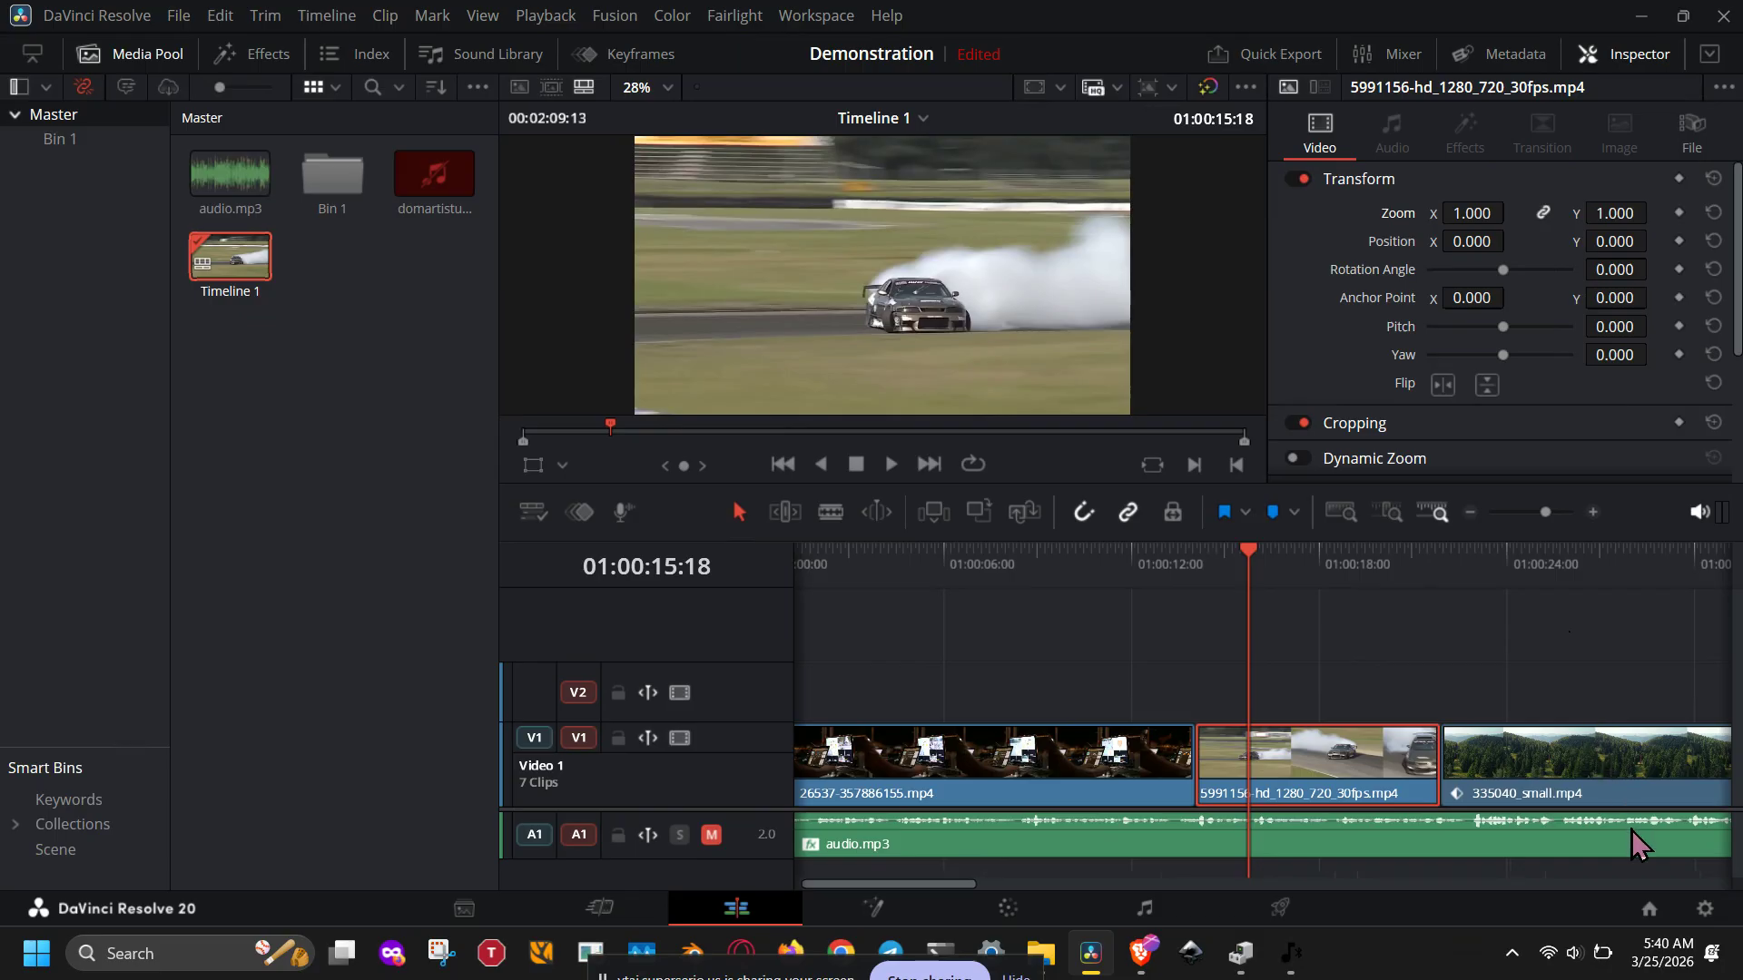
pyautogui.click(1704, 909)
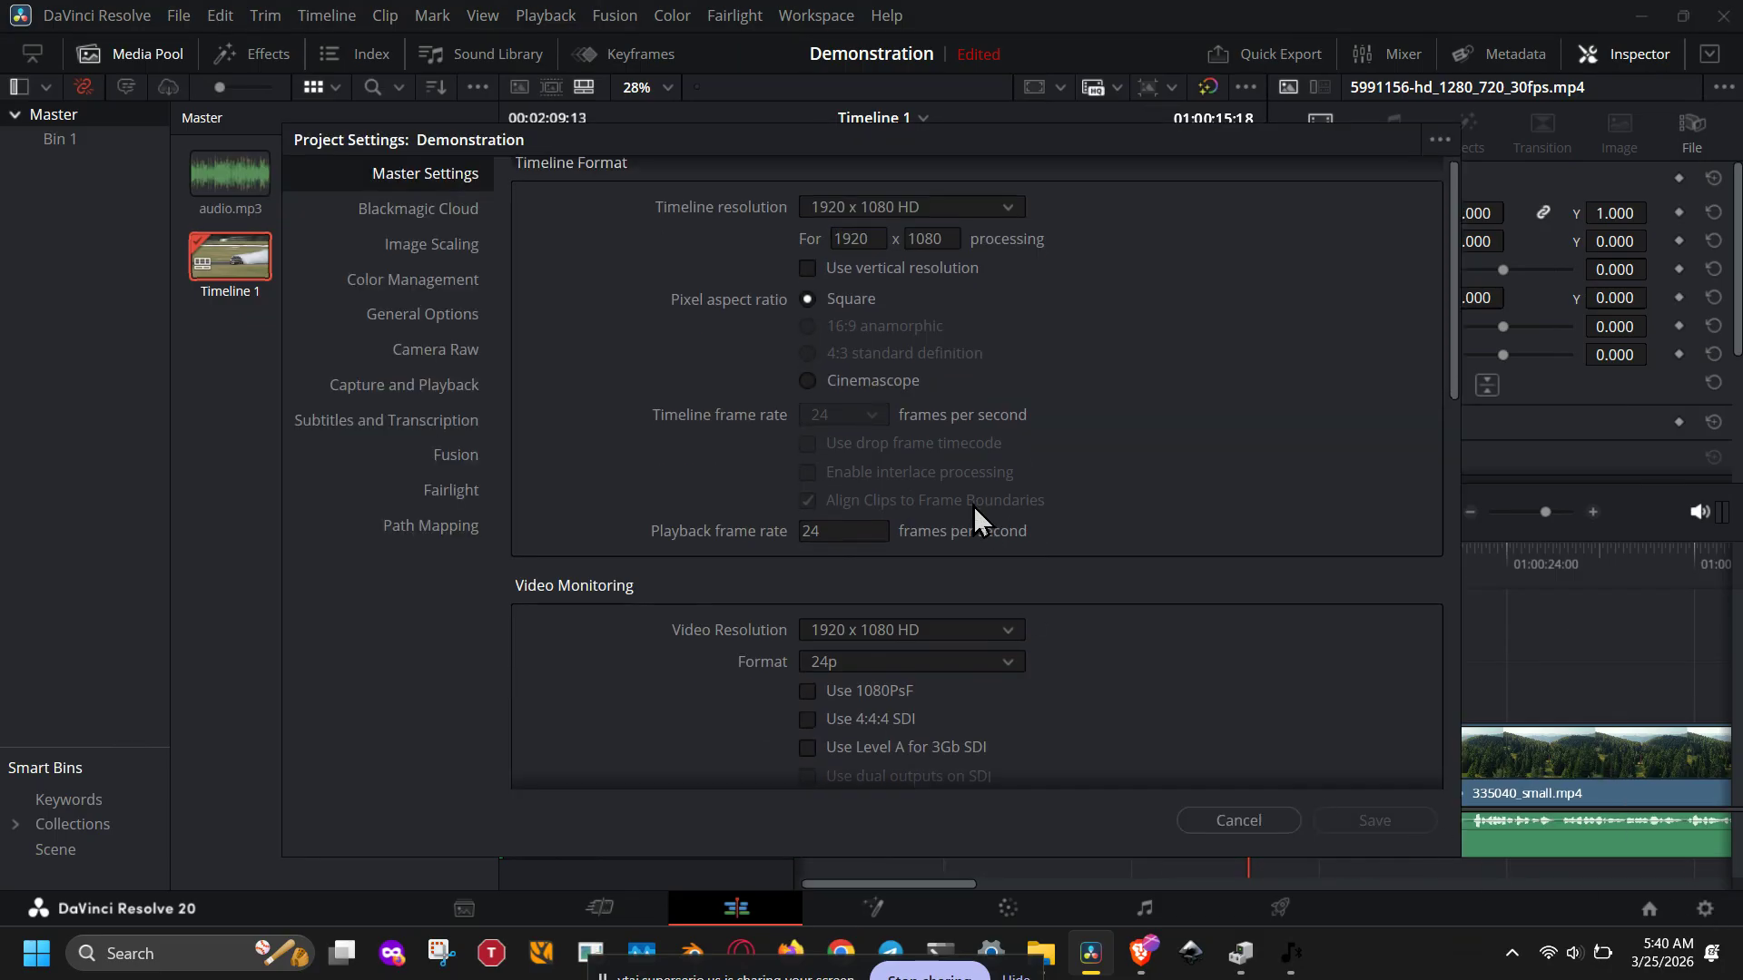
pyautogui.click(458, 226)
pyautogui.click(467, 244)
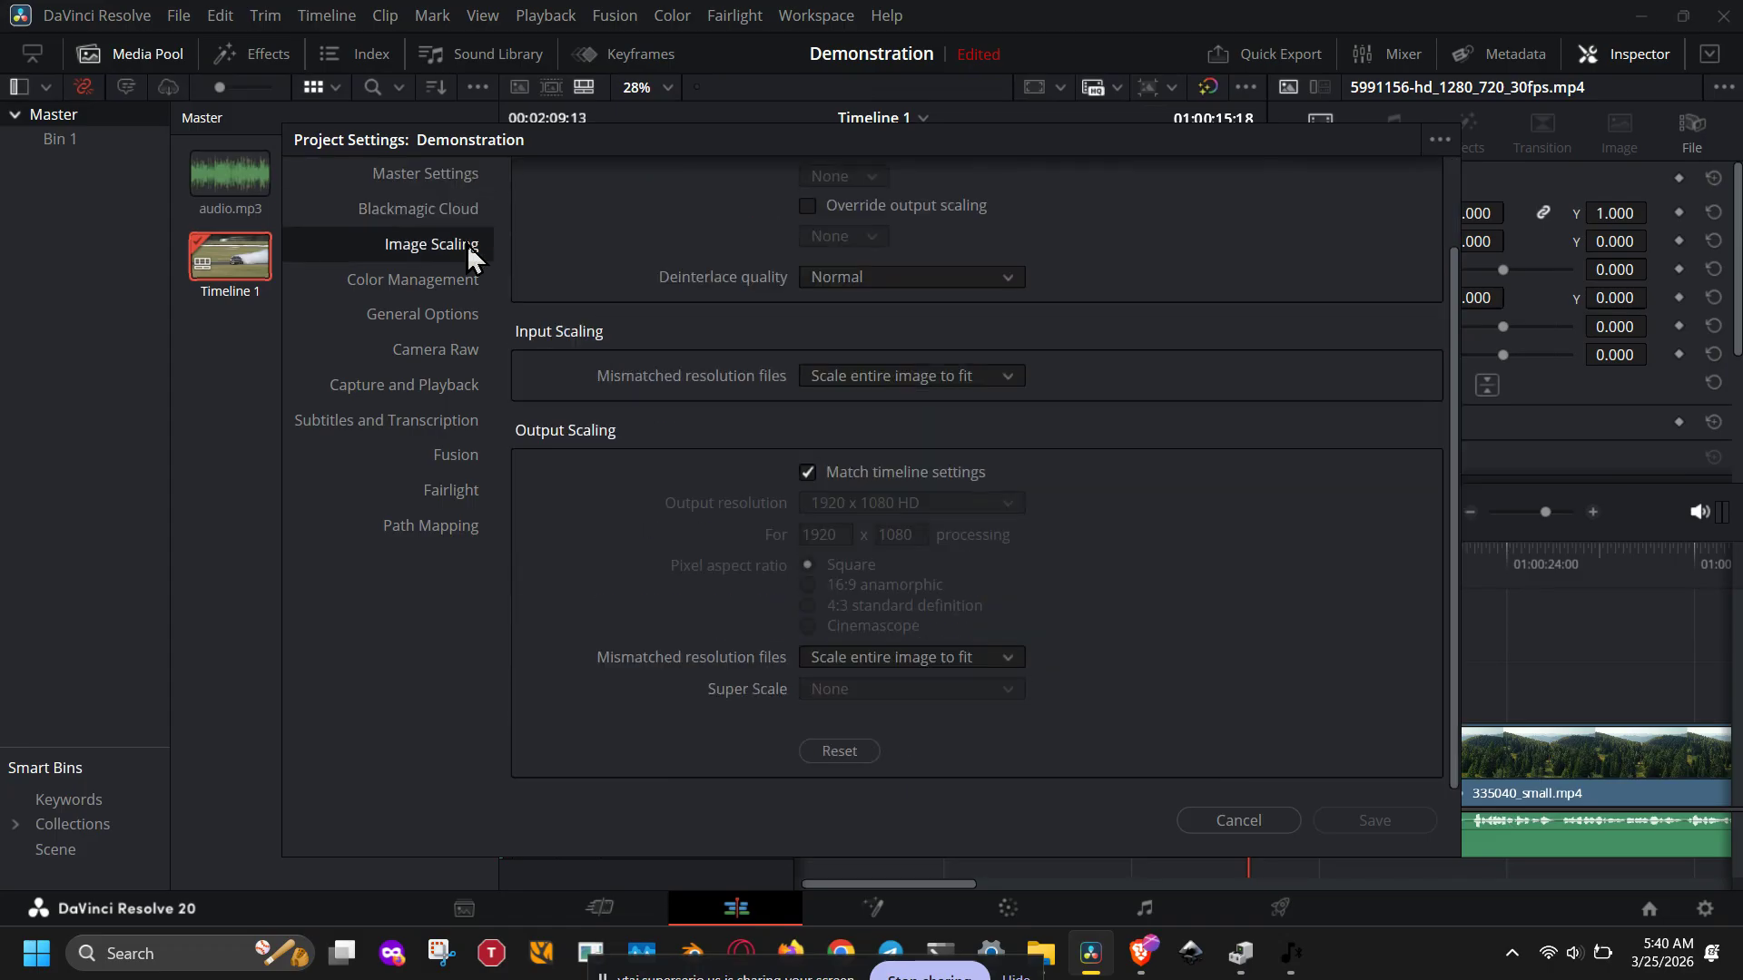
pyautogui.scroll(2, 897, 378)
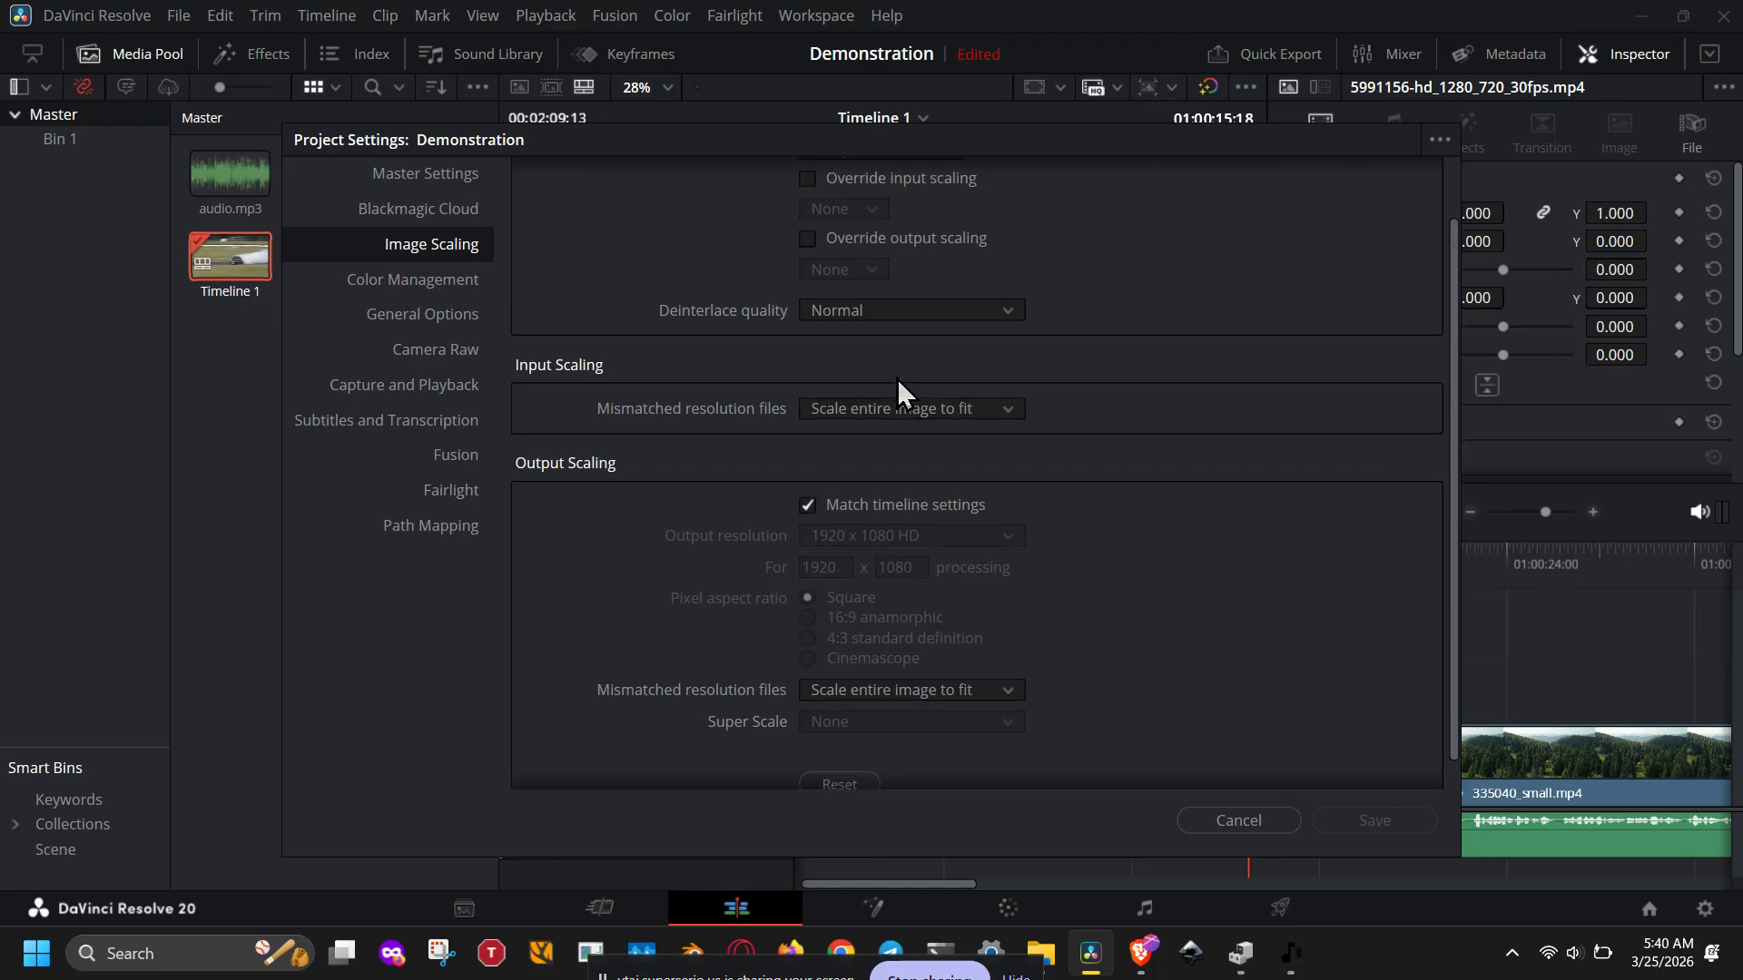
pyautogui.scroll(-2, 903, 361)
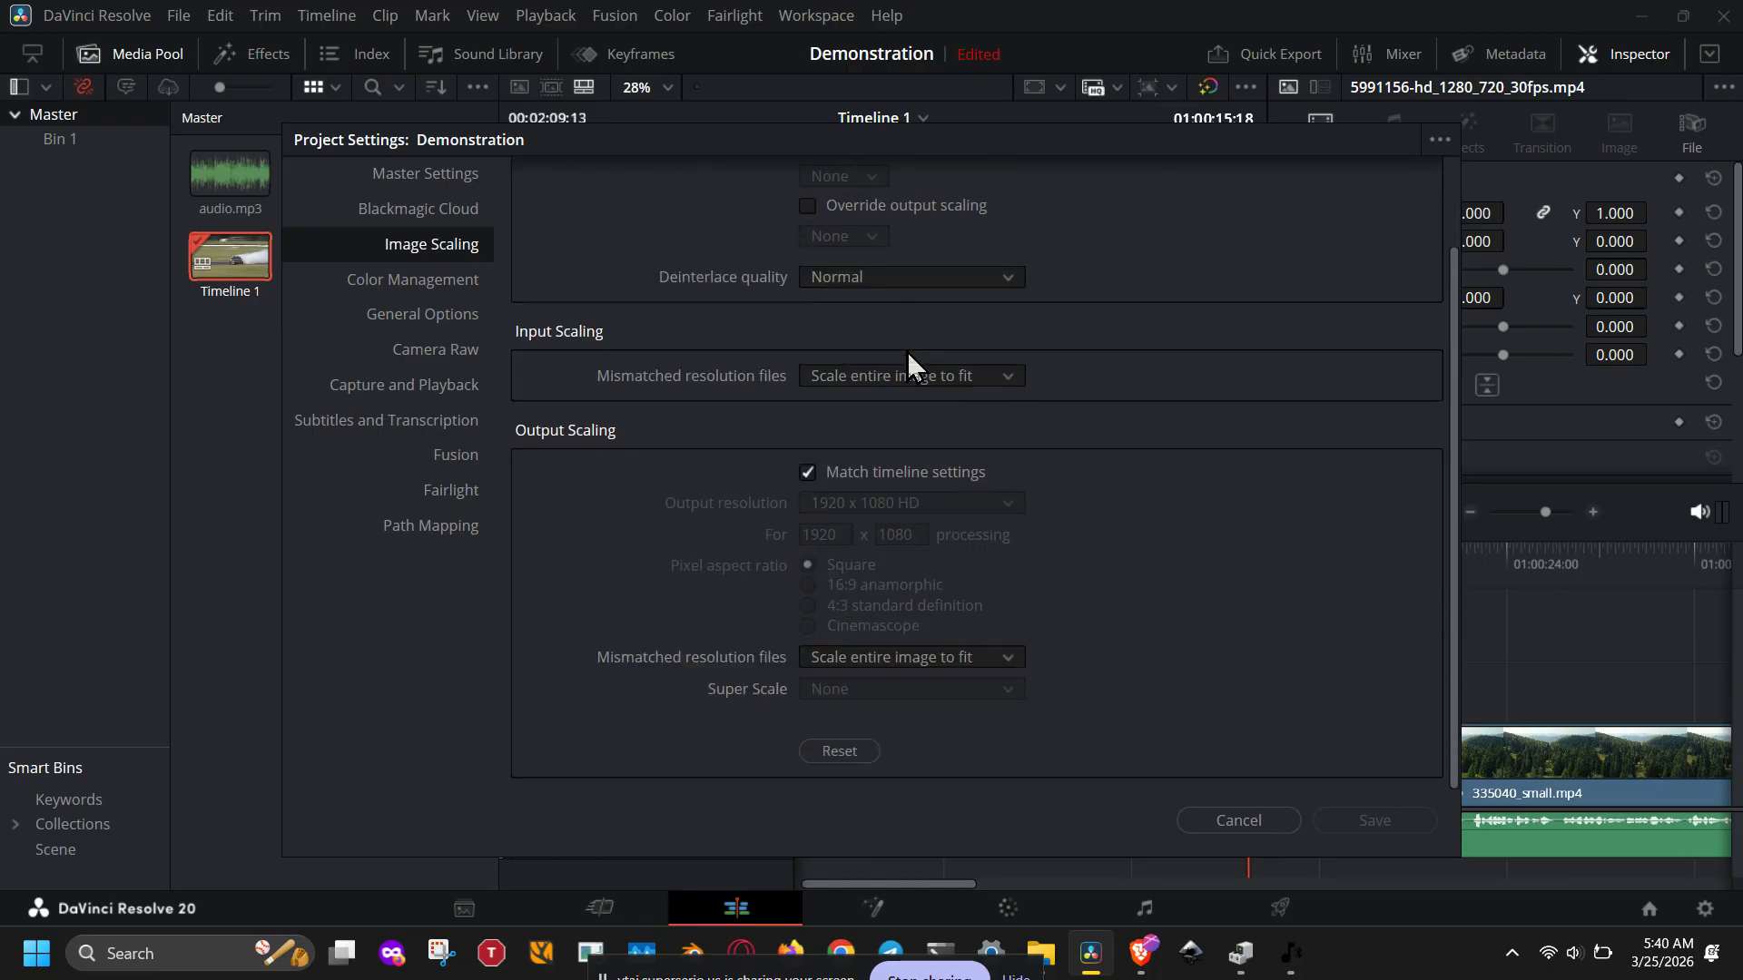
pyautogui.click(914, 666)
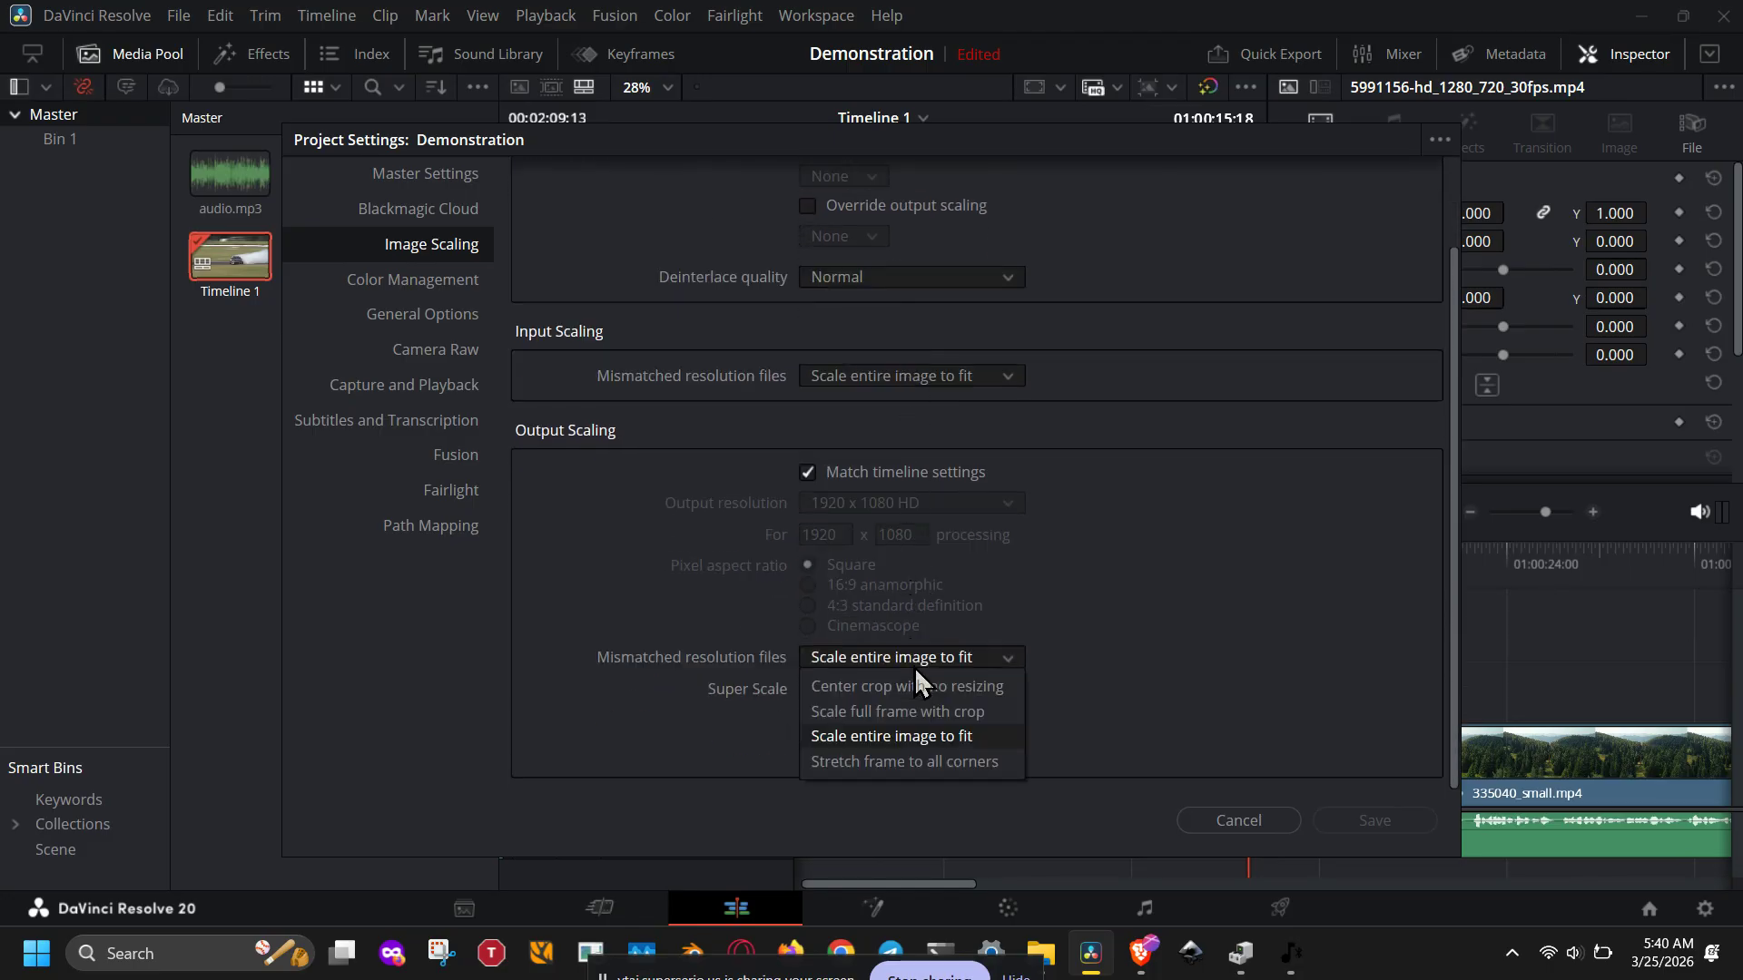
pyautogui.click(944, 713)
# Set the output scaling for mismatched resolution files to Scale entire image to fit and save the project settings
pyautogui.click(986, 657)
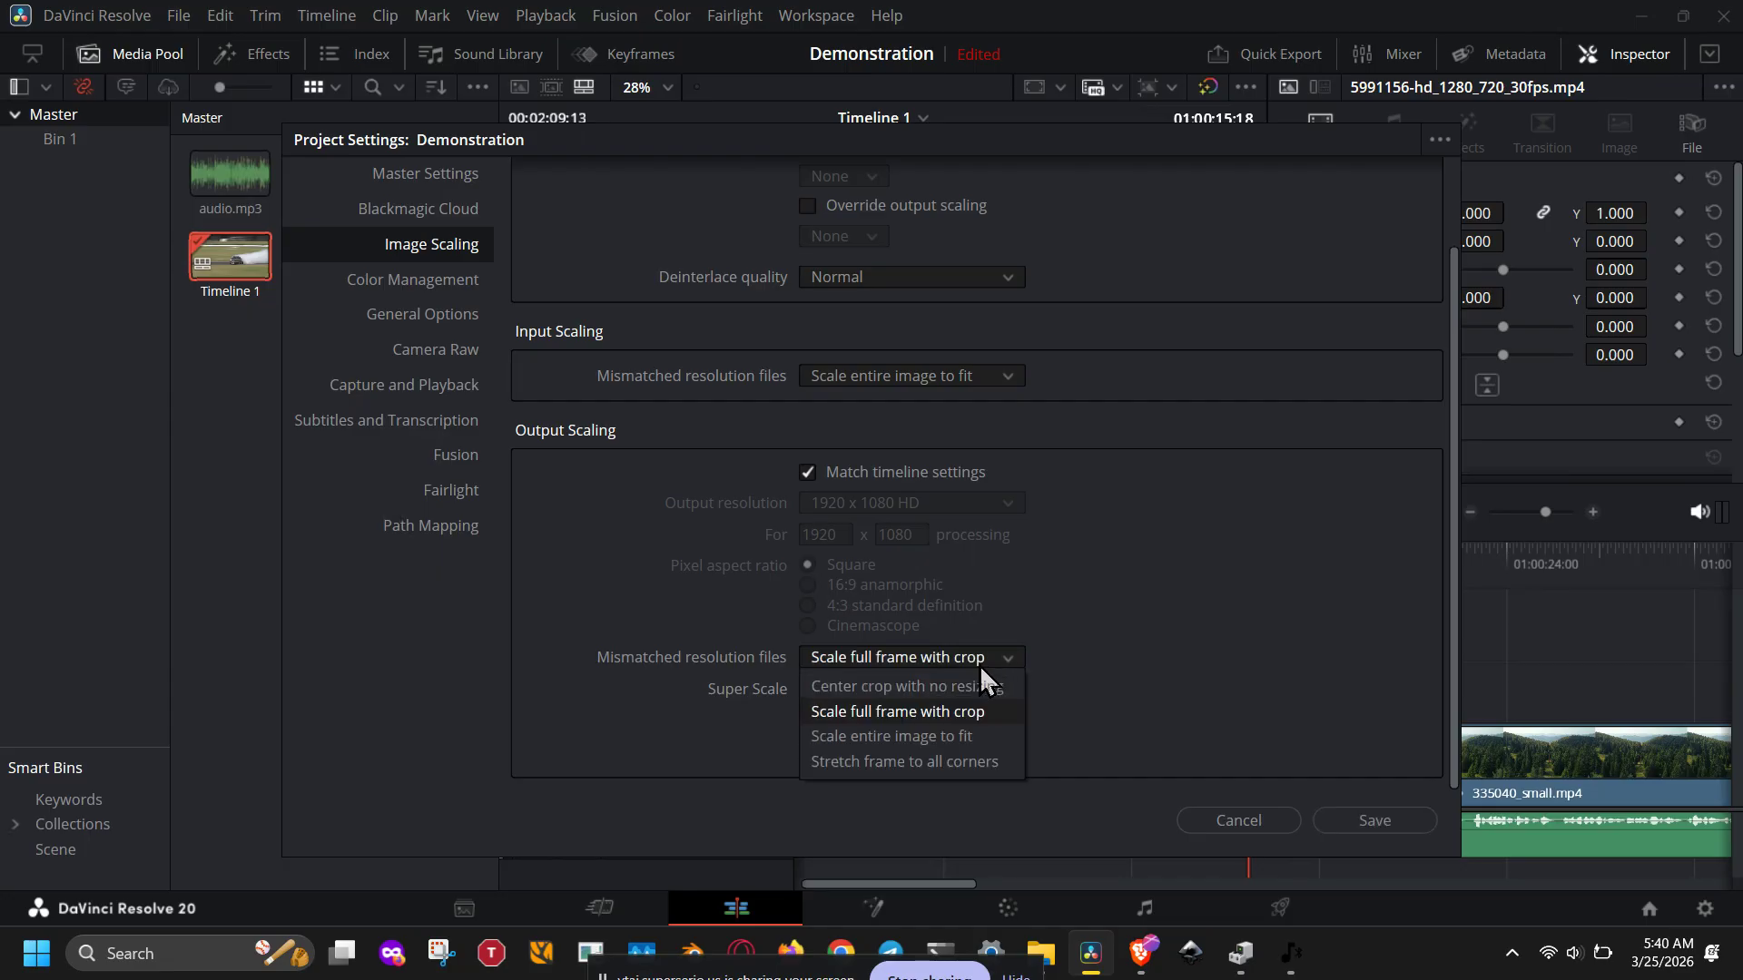
pyautogui.click(937, 739)
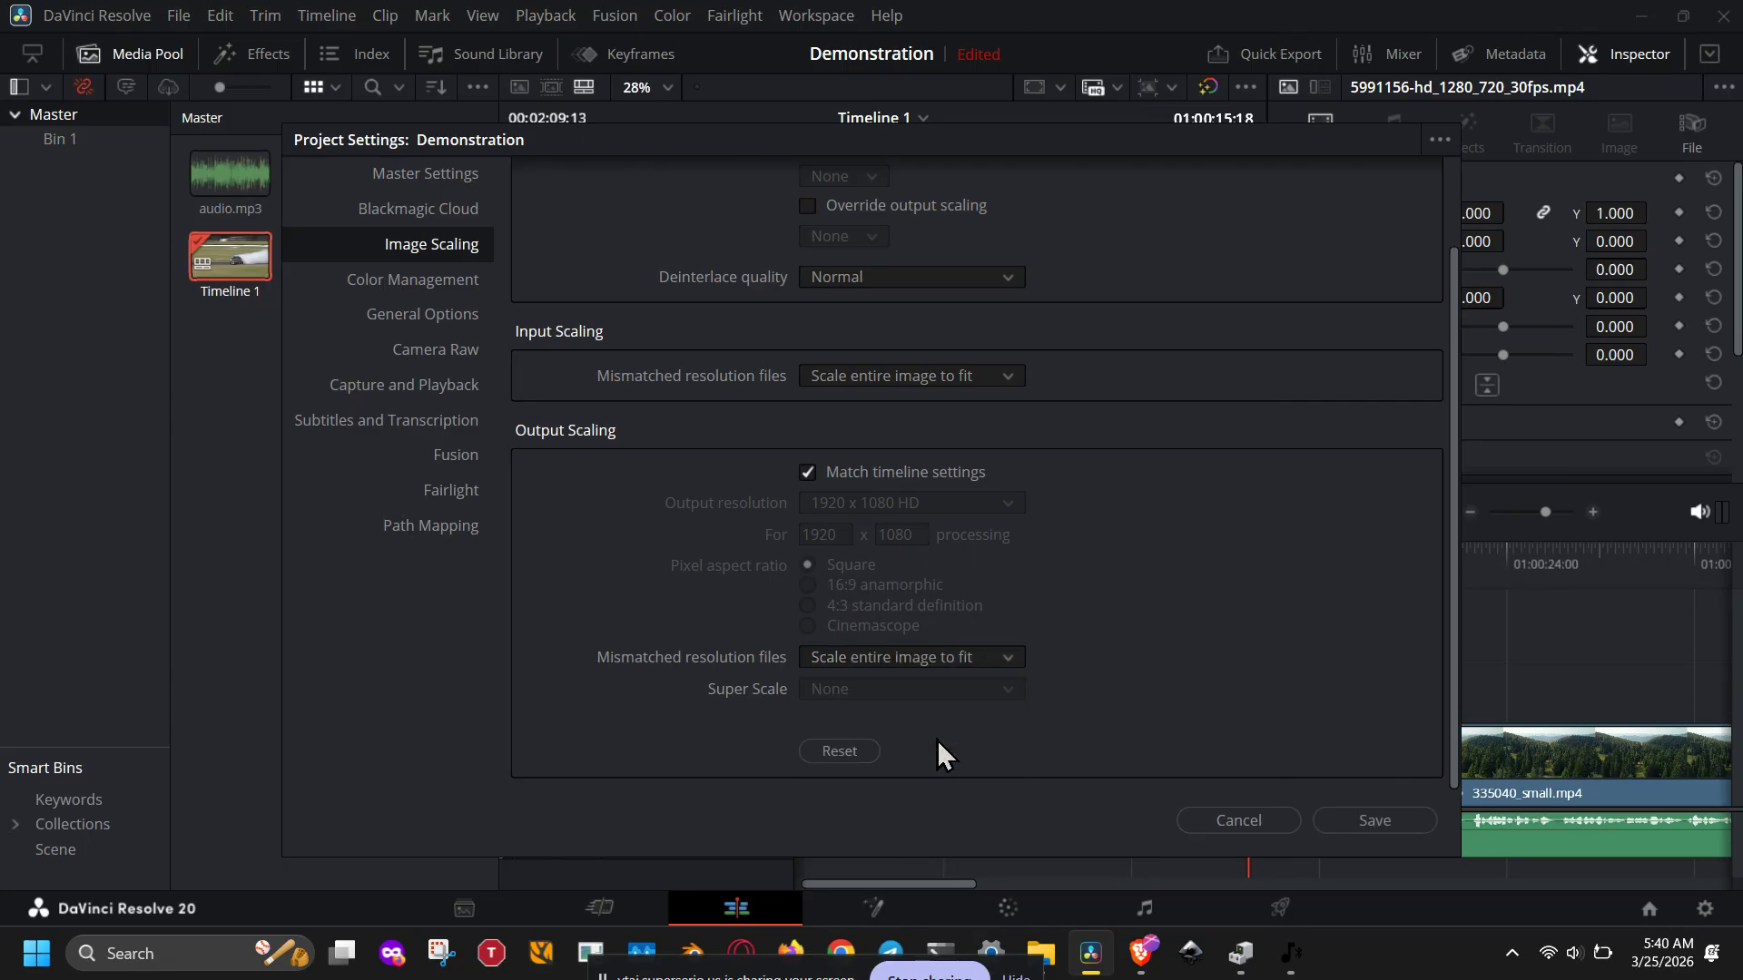
pyautogui.click(978, 657)
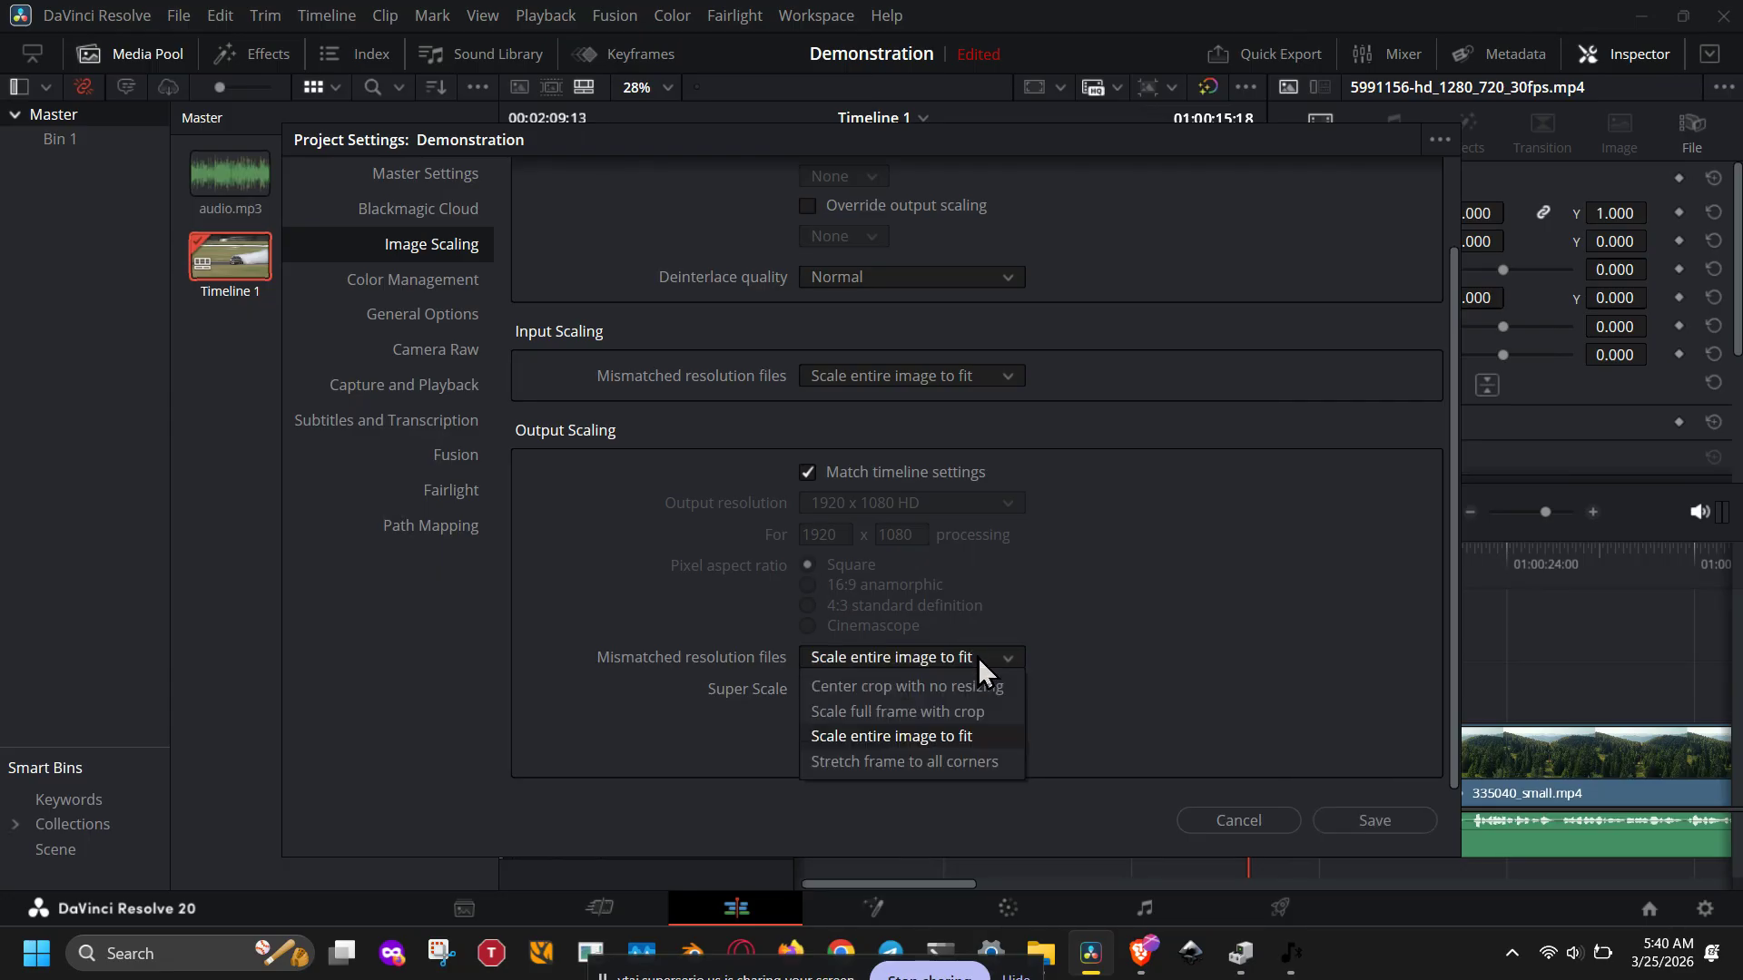
pyautogui.click(1053, 641)
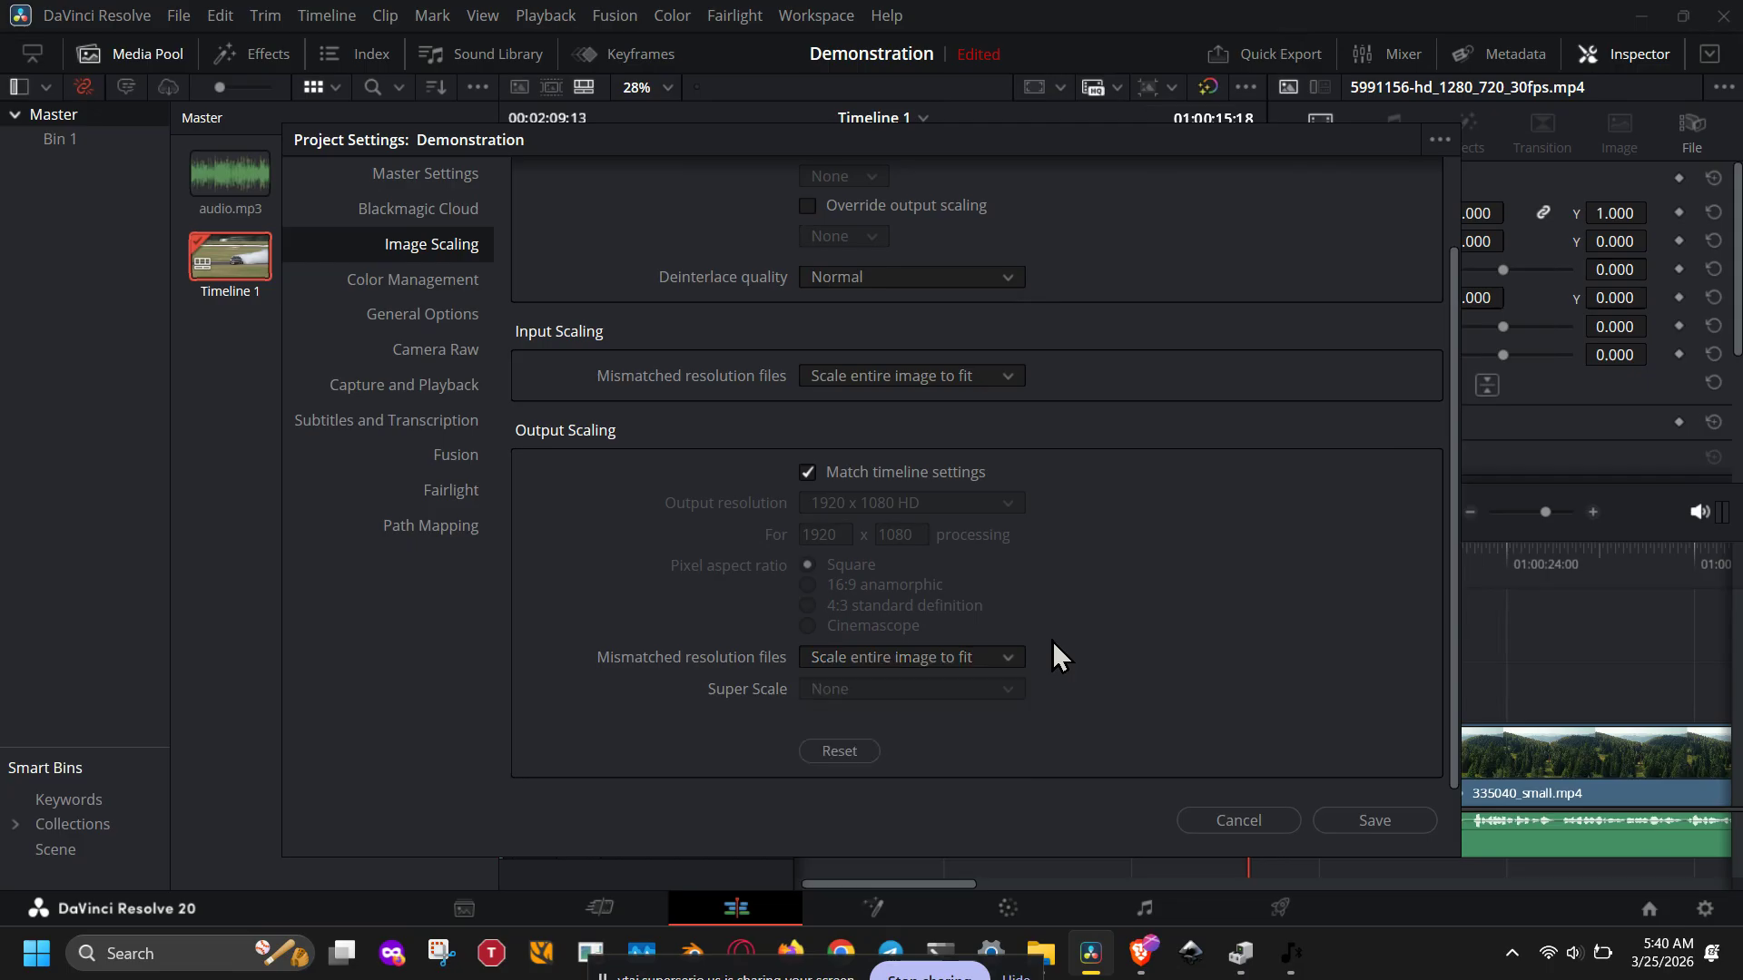
pyautogui.click(1340, 817)
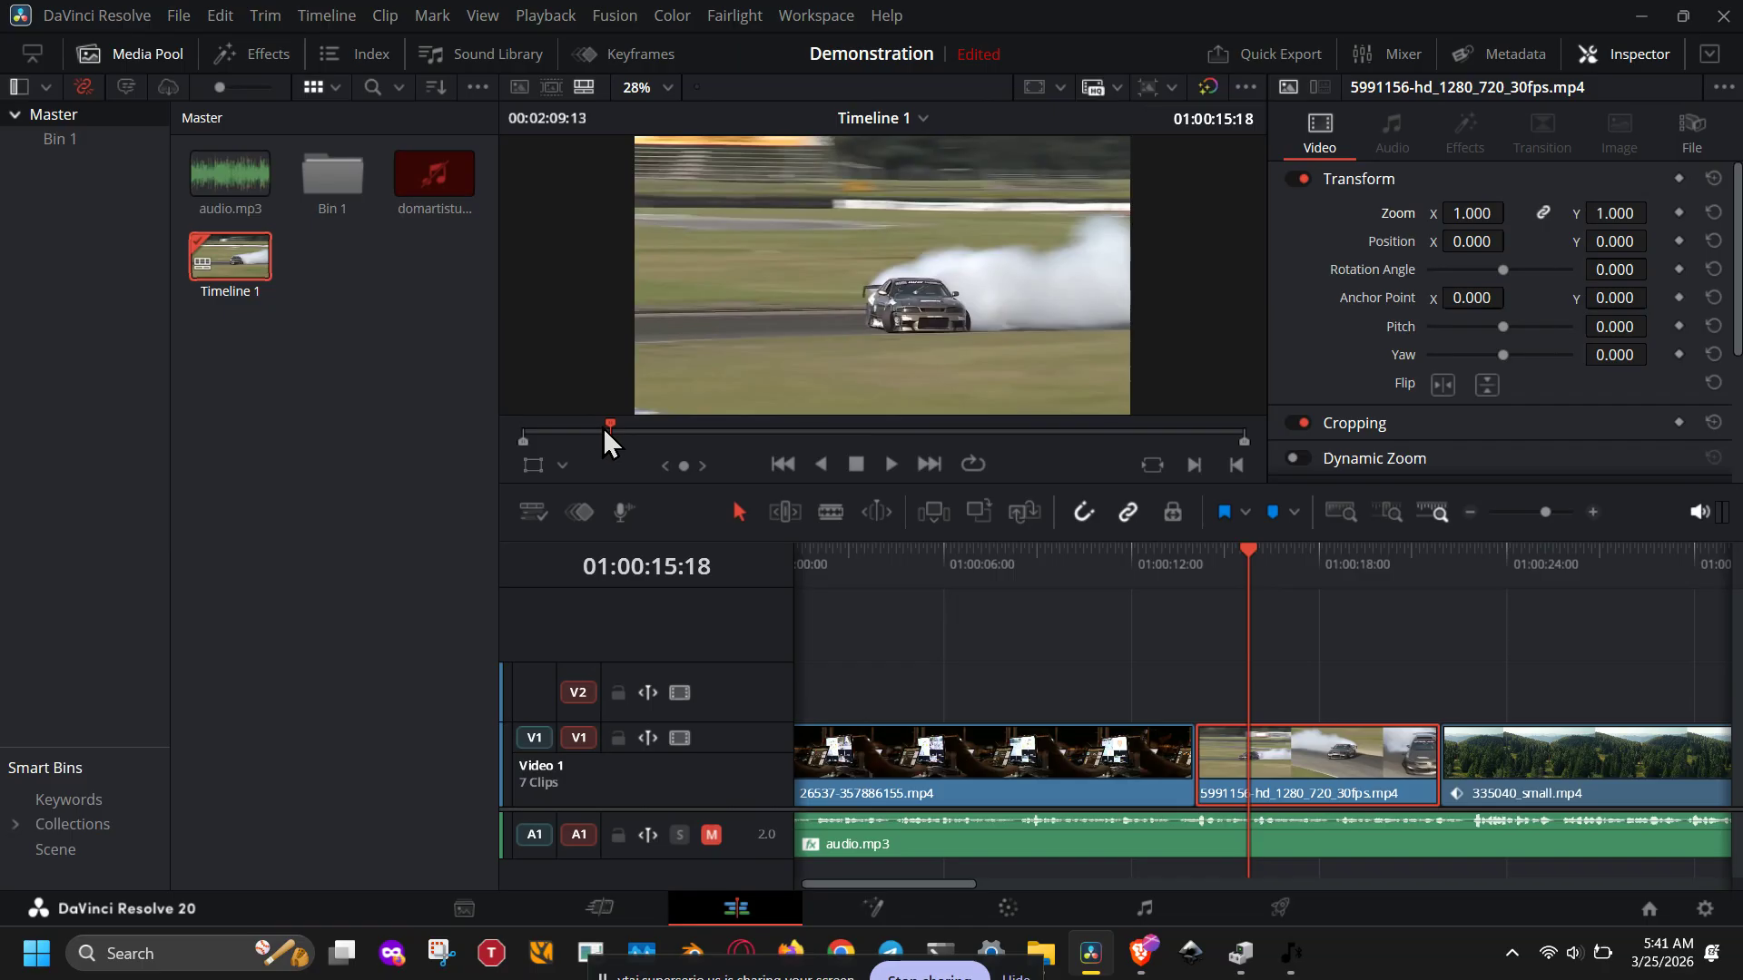
# Scrub the playhead forward to 01:01:59:08 in the neon-lit street clip
pyautogui.moveTo(614, 427); pyautogui.dragTo(1187, 439)
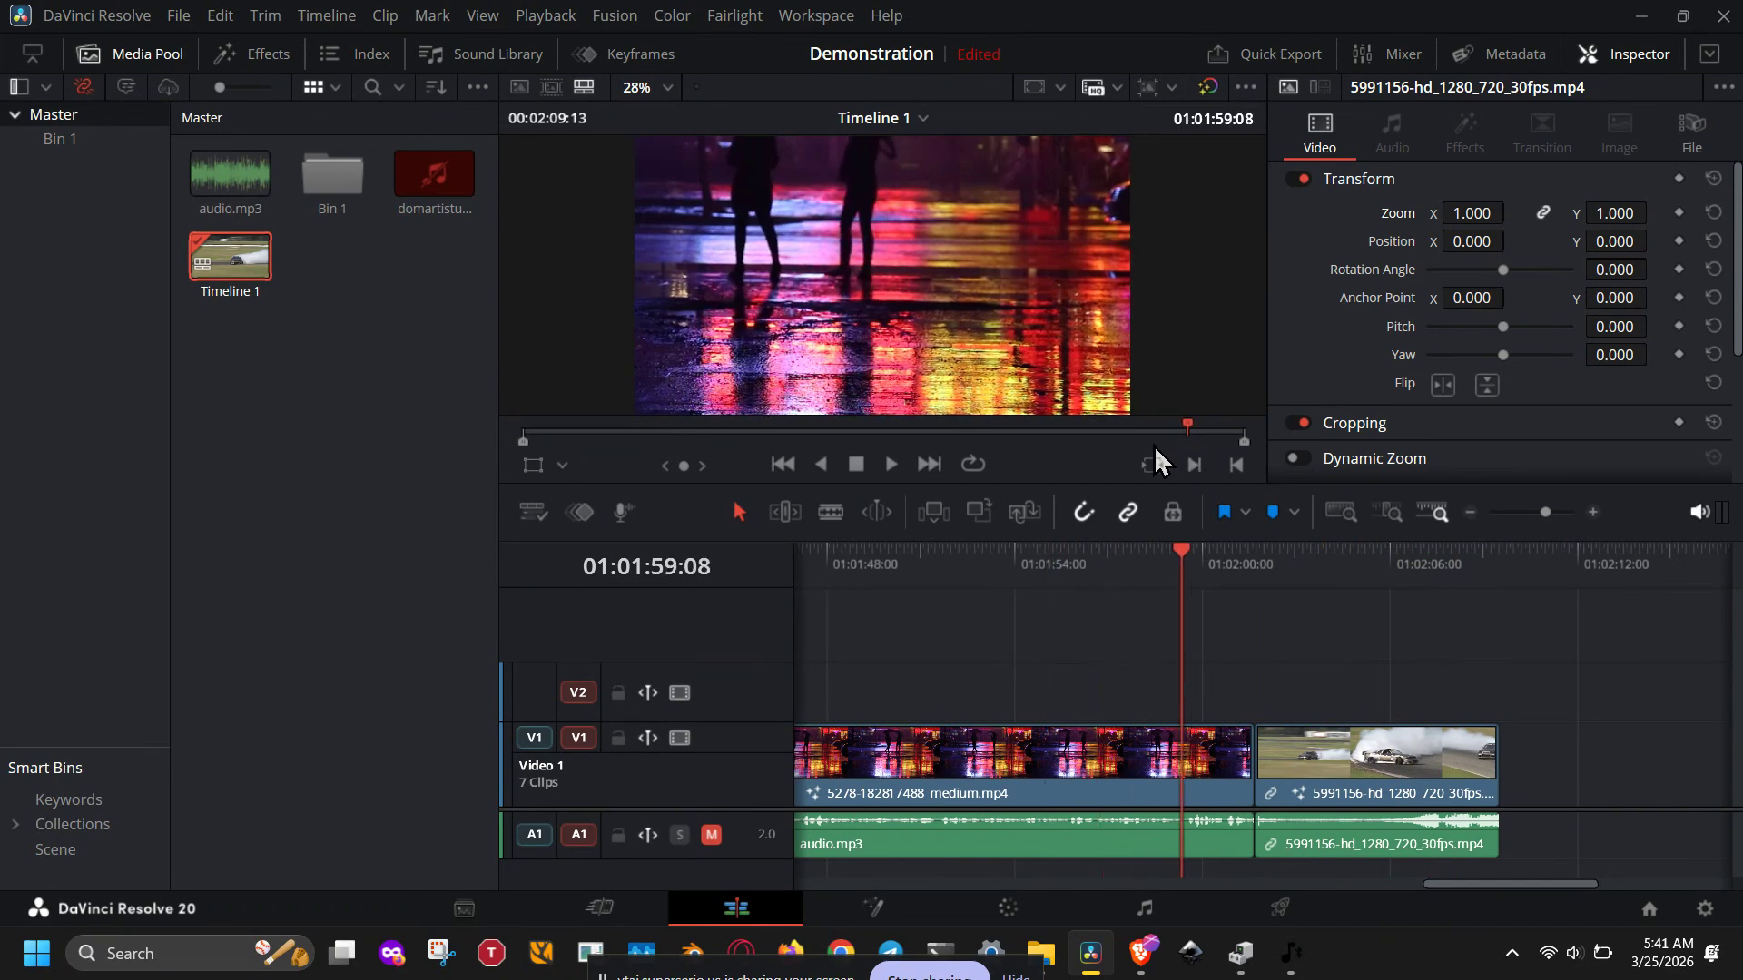